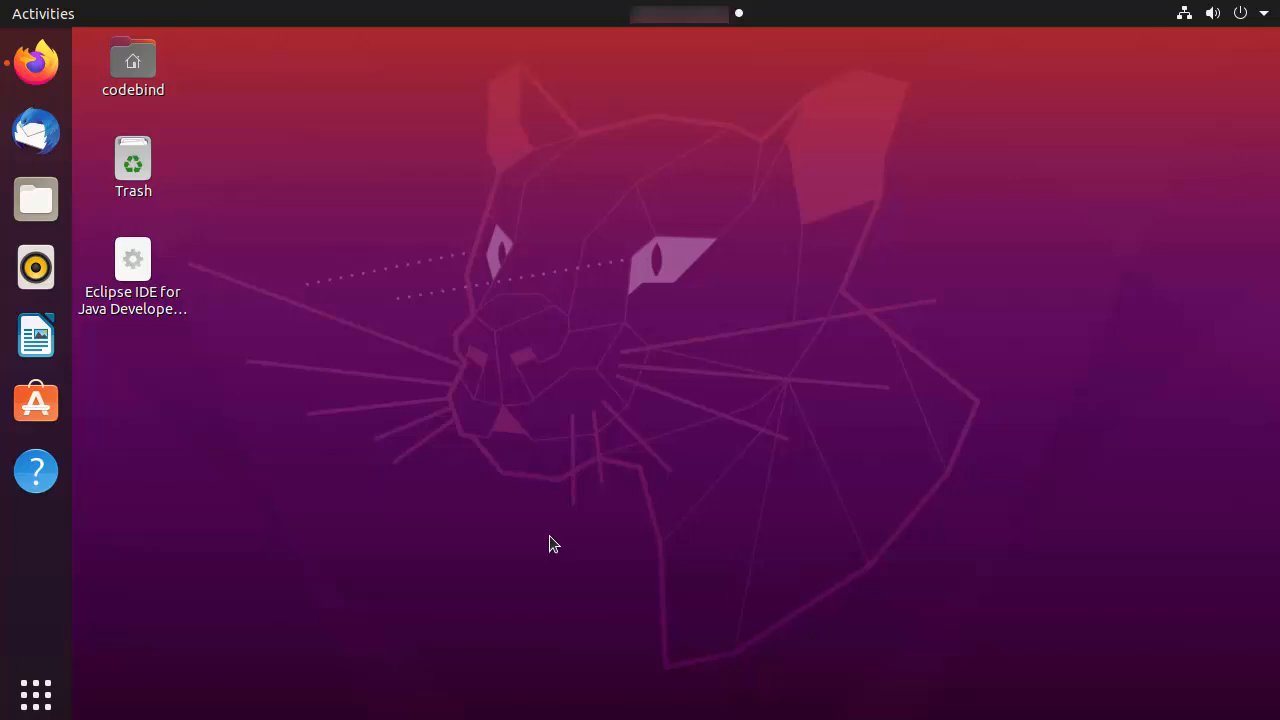
# Check the installed Python version in a terminal with python3 --version, and close the spare empty terminal window.
pyautogui.hotkey('ctrl', 'alt', 't')
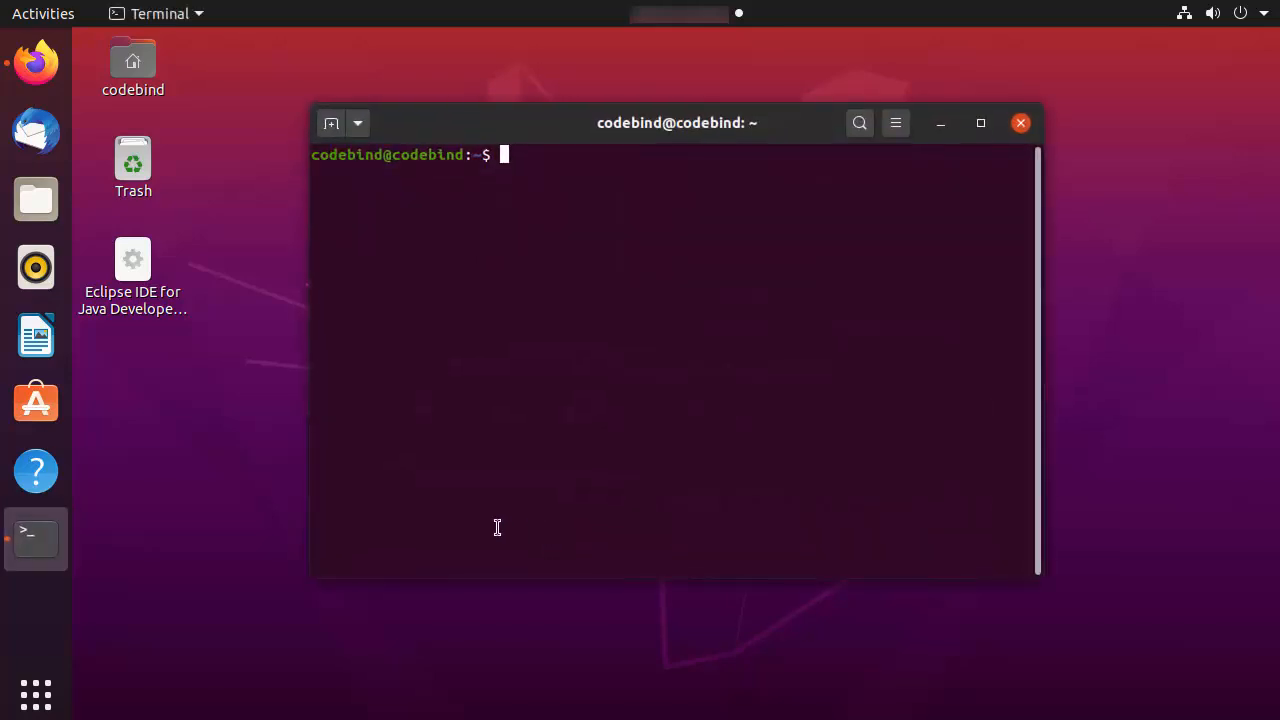
pyautogui.click(36, 694)
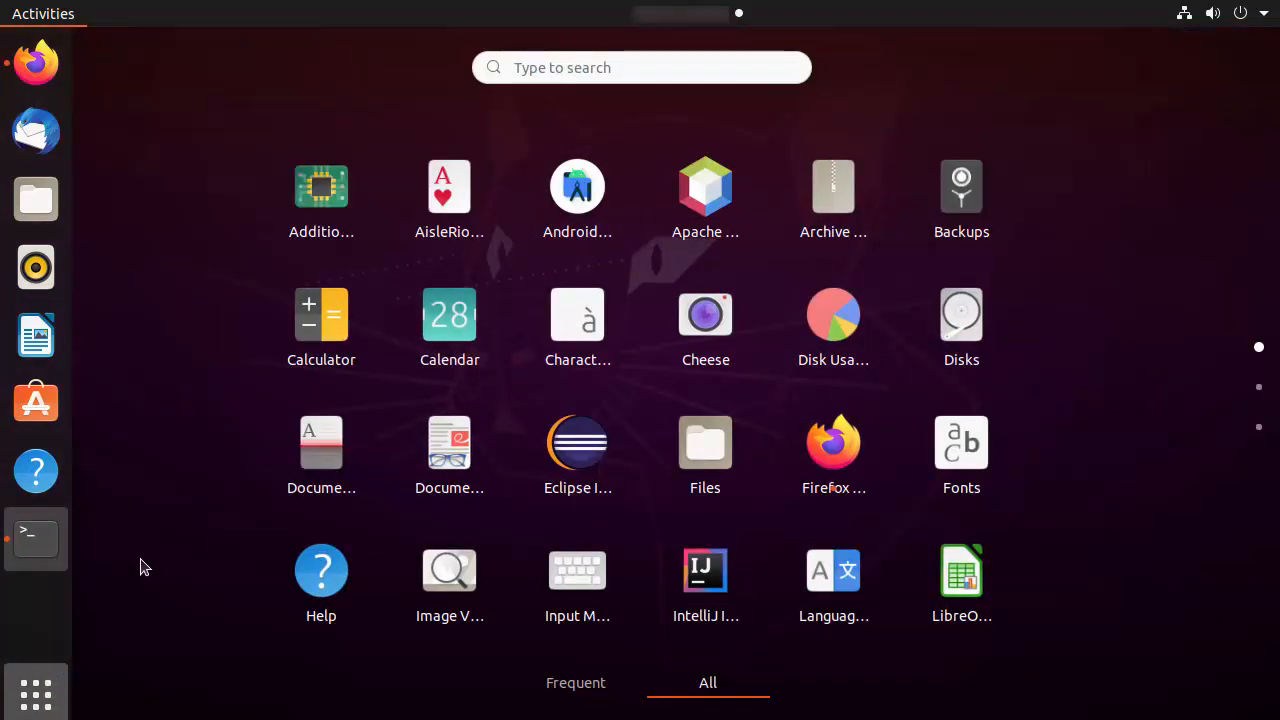
pyautogui.click(48, 556)
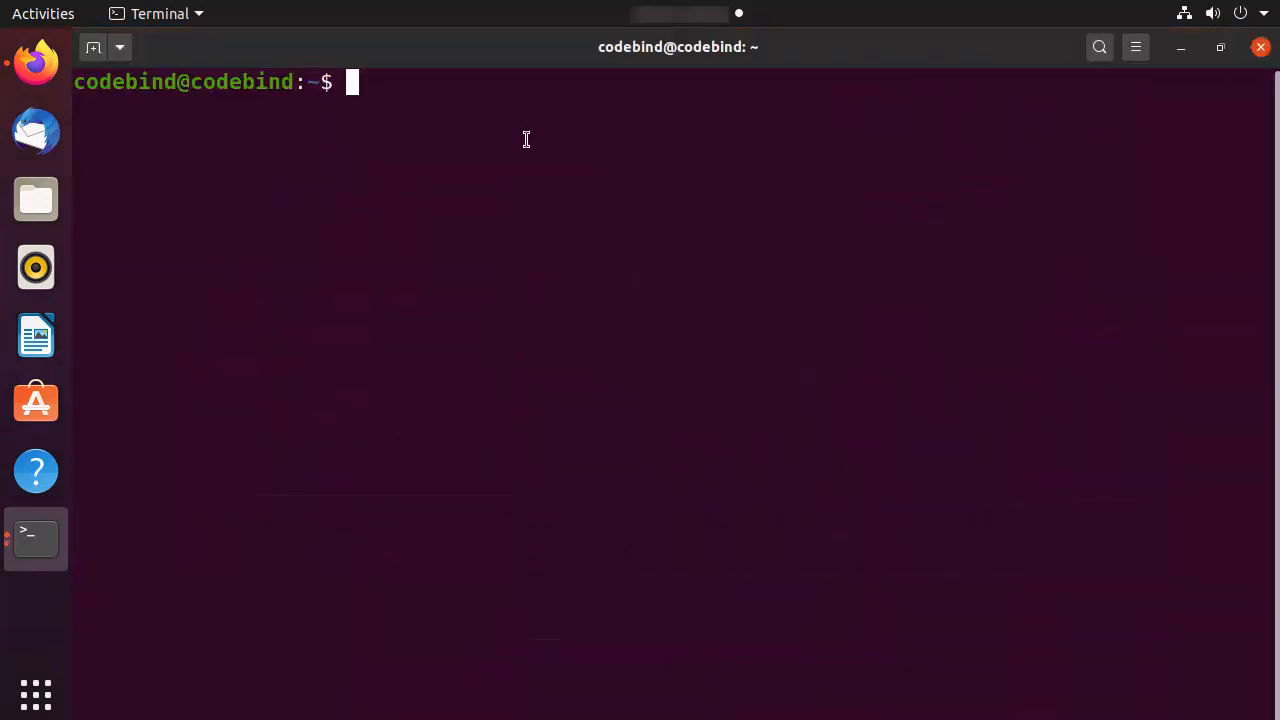
pyautogui.write('pyth')
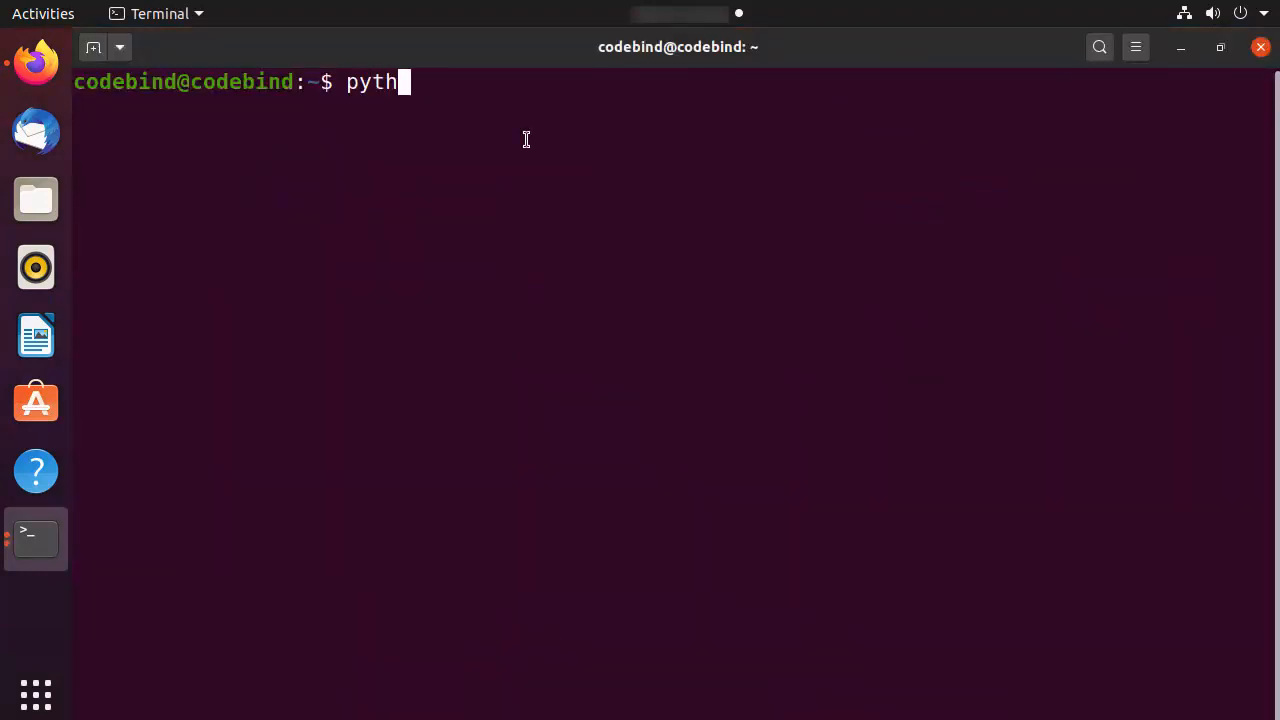
pyautogui.write('on3')
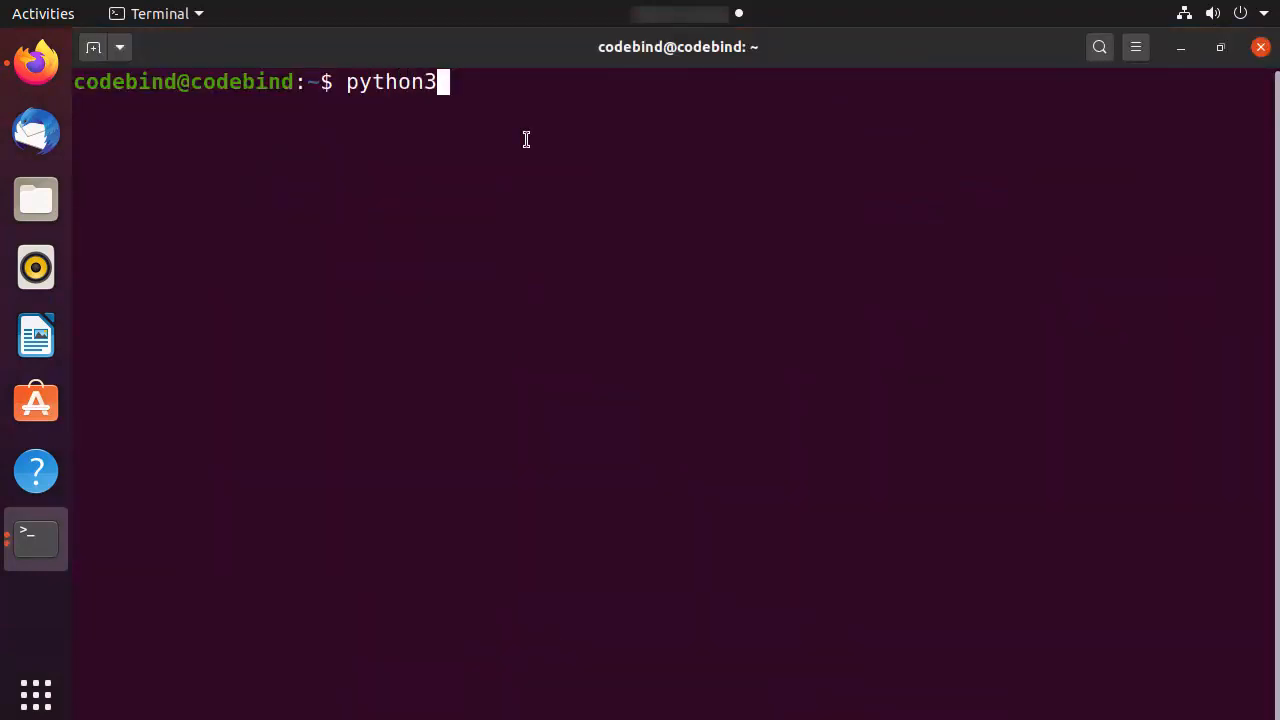
pyautogui.write(' --version')
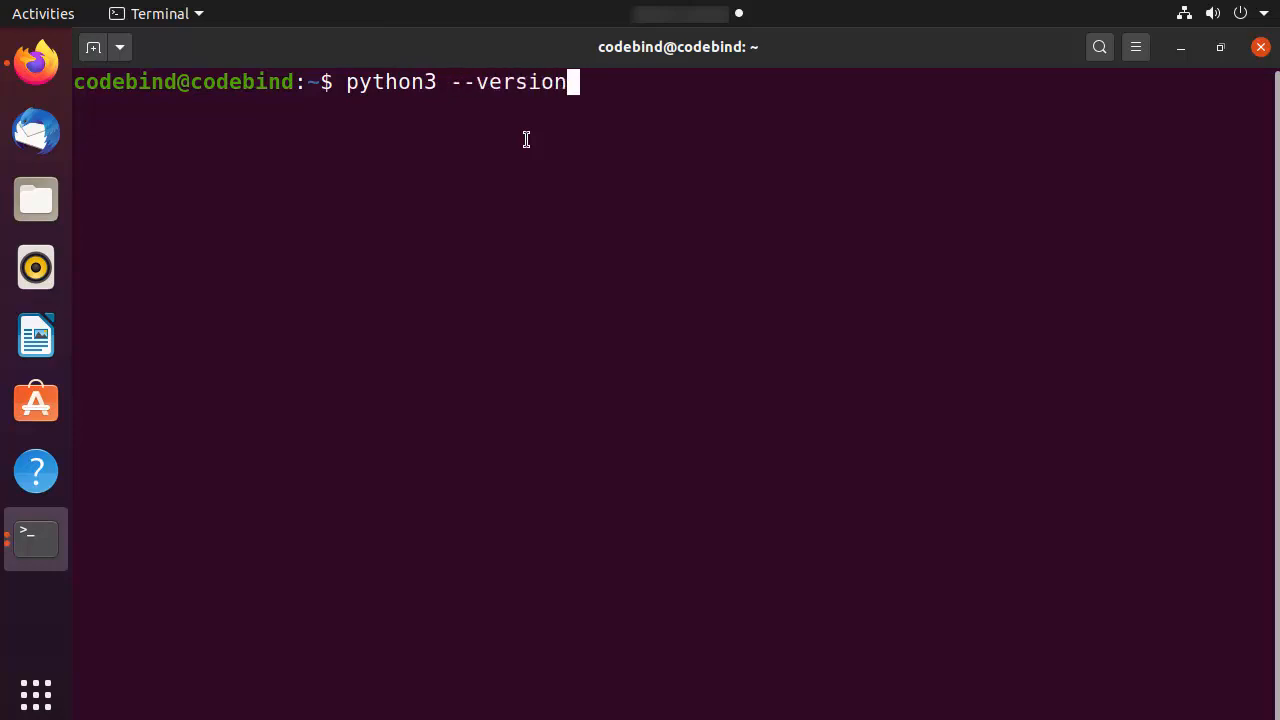
pyautogui.press('Return')
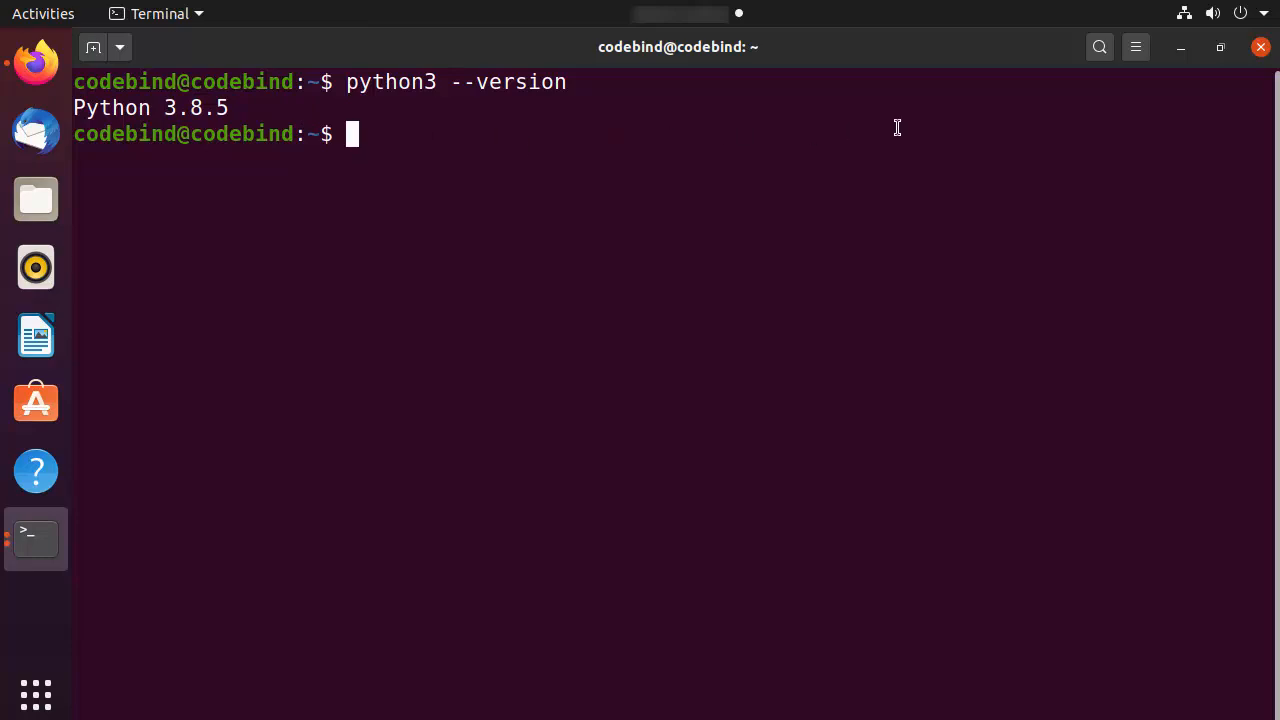
pyautogui.click(1181, 48)
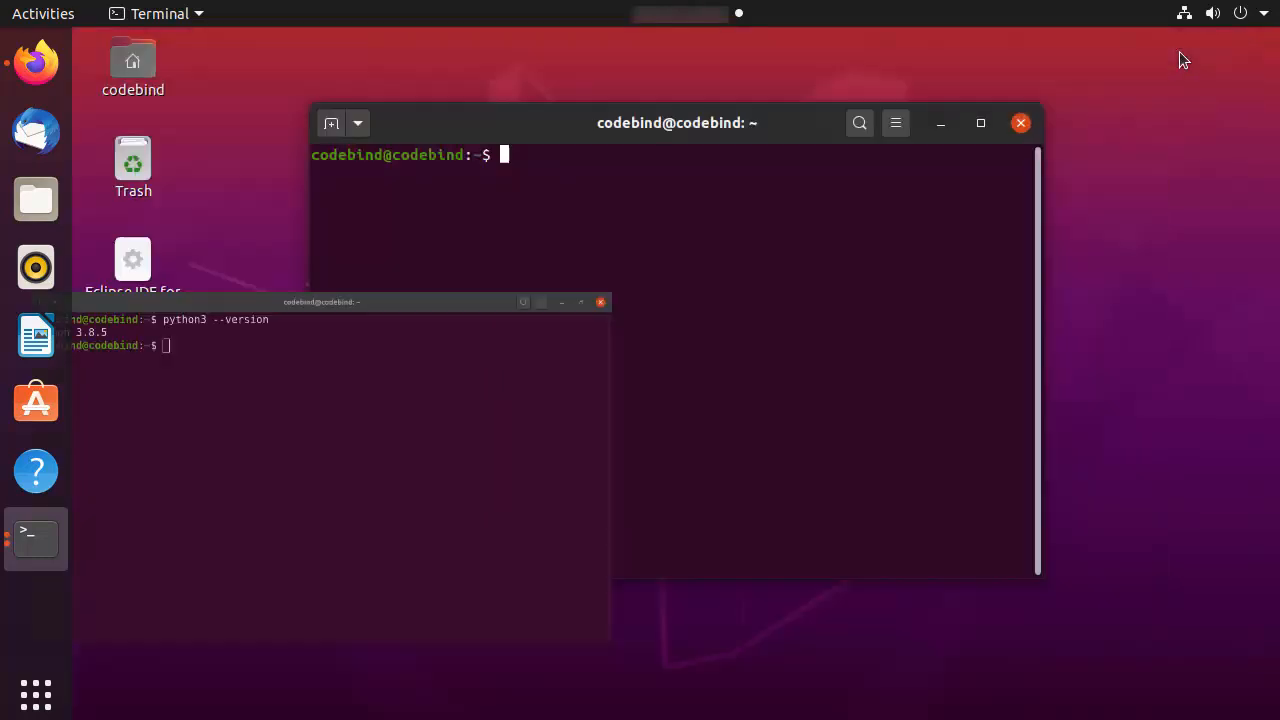
pyautogui.click(1021, 123)
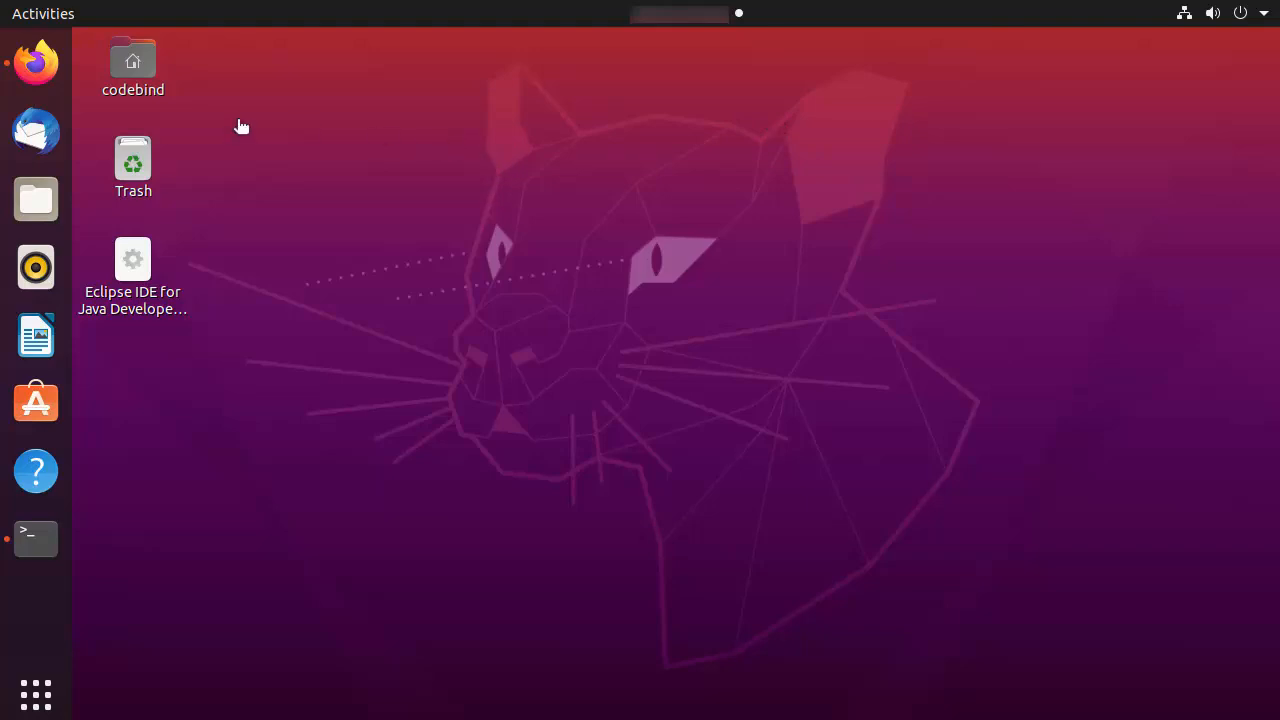
# Switch to Firefox and examine the version details and Community edition on the JetBrains PyCharm download page for Linux.
pyautogui.click(40, 70)
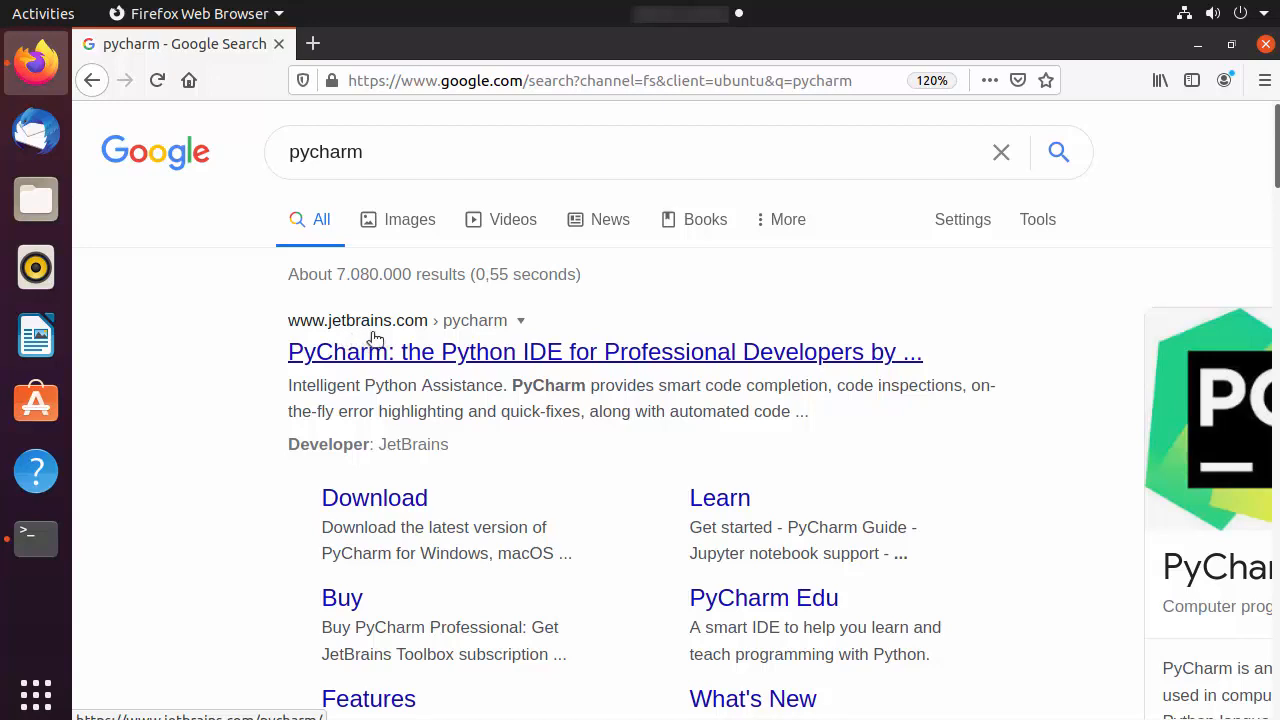
pyautogui.click(434, 366)
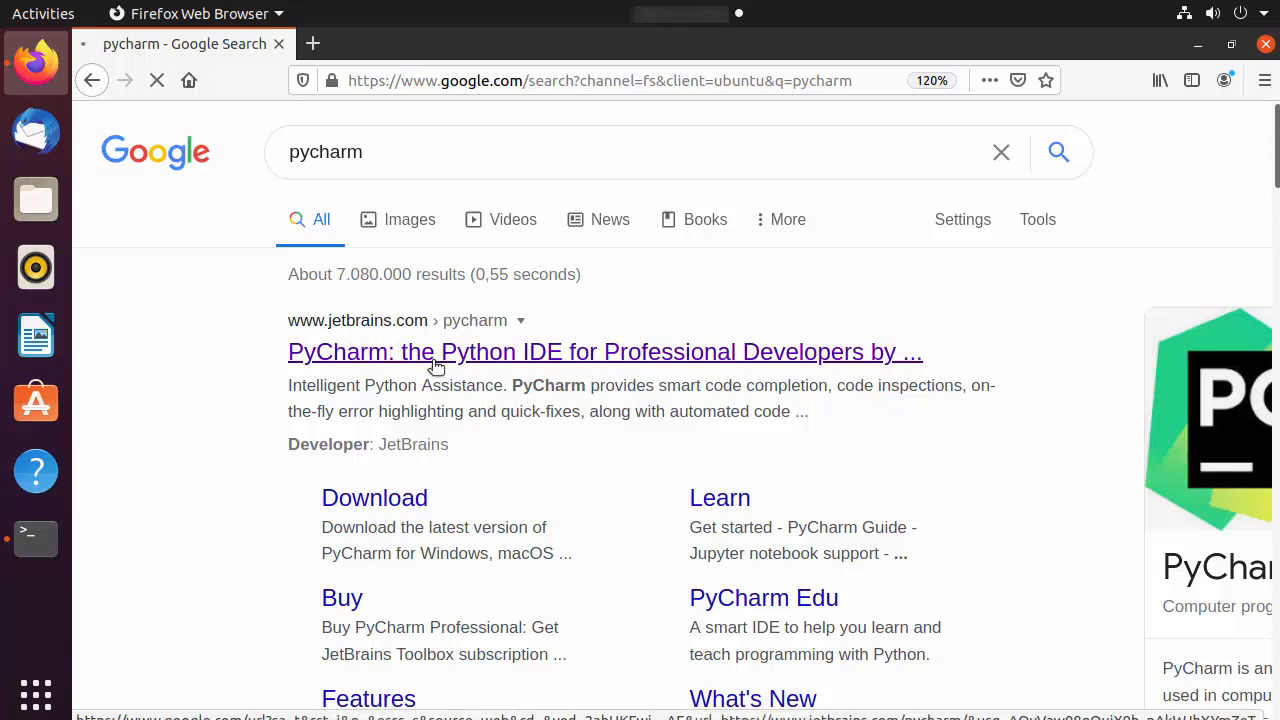
pyautogui.scroll(-2, 640, 440)
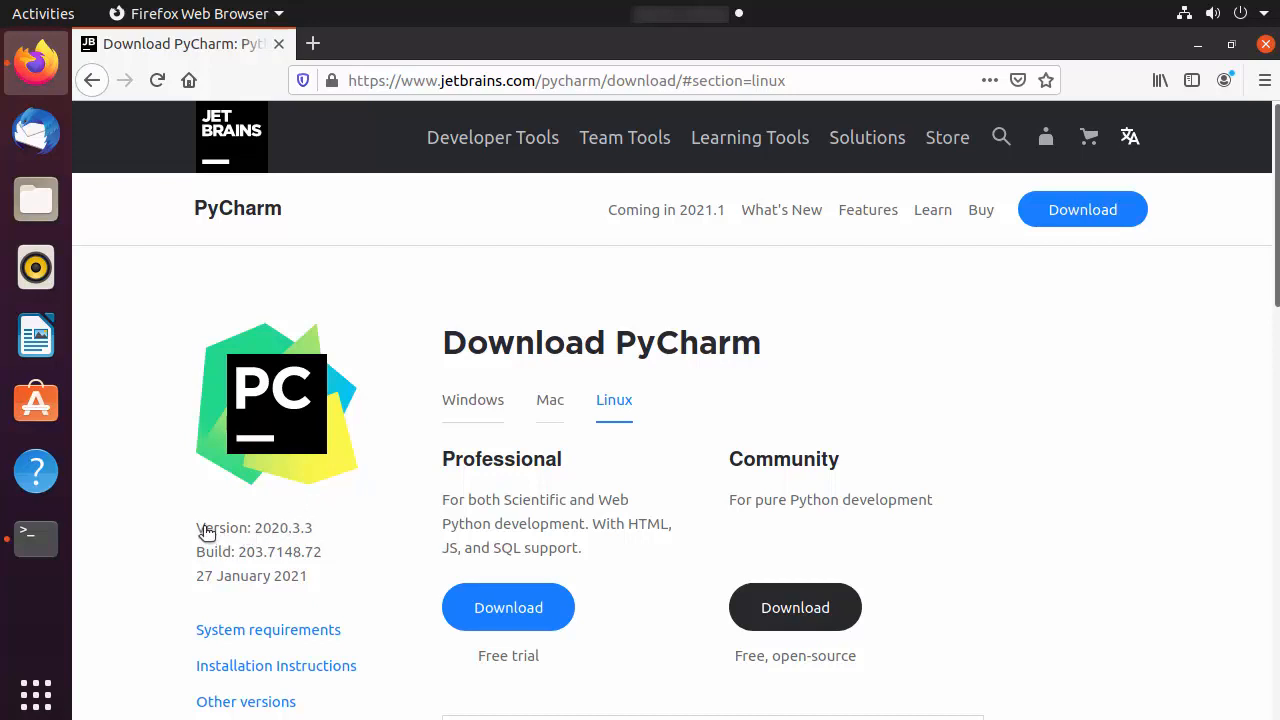
pyautogui.moveTo(195, 528); pyautogui.dragTo(320, 537)
pyautogui.click(320, 537)
pyautogui.moveTo(731, 466); pyautogui.dragTo(848, 467)
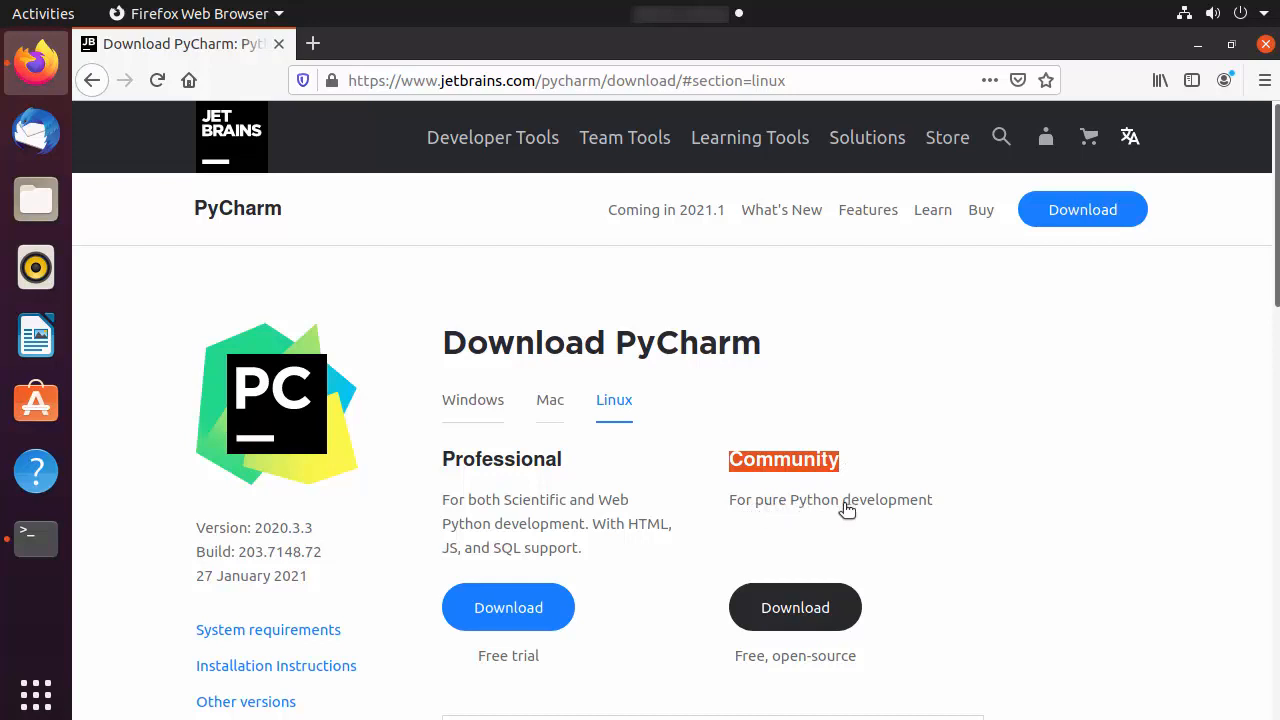
pyautogui.click(1198, 46)
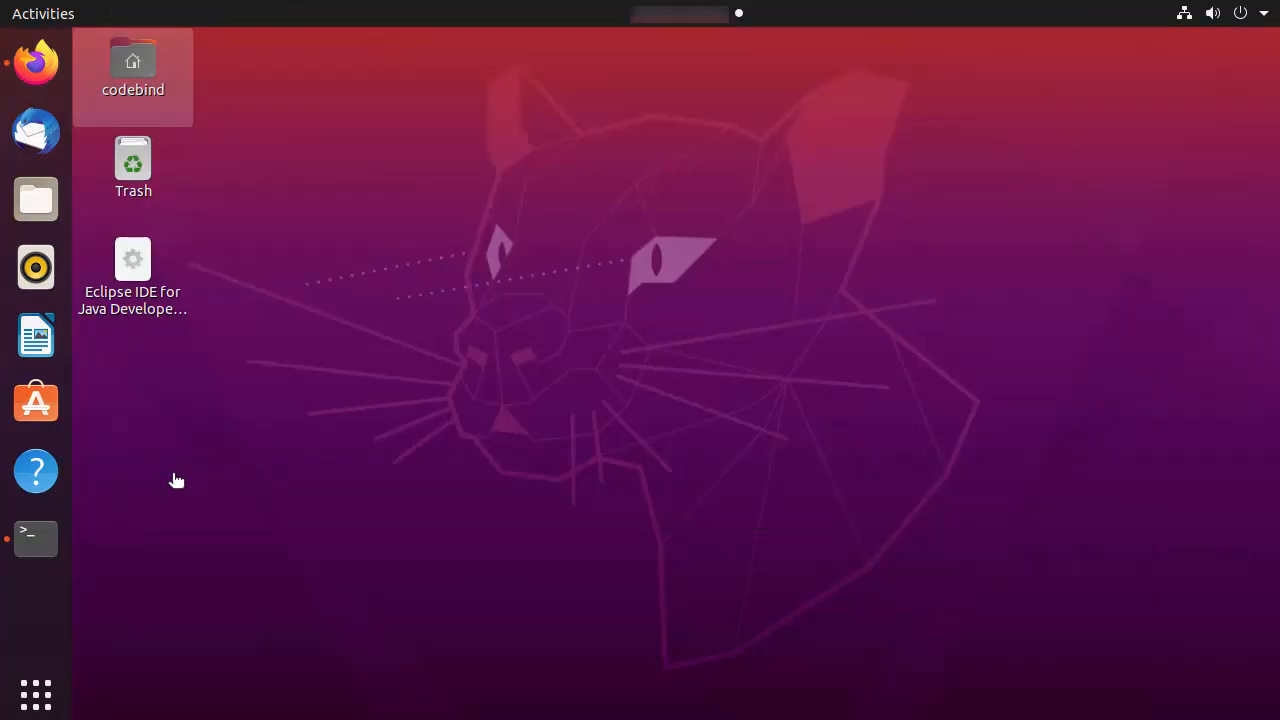
# Return to the terminal, clear it, and search for PyCharm packages with snap find pycharm.
pyautogui.click(33, 543)
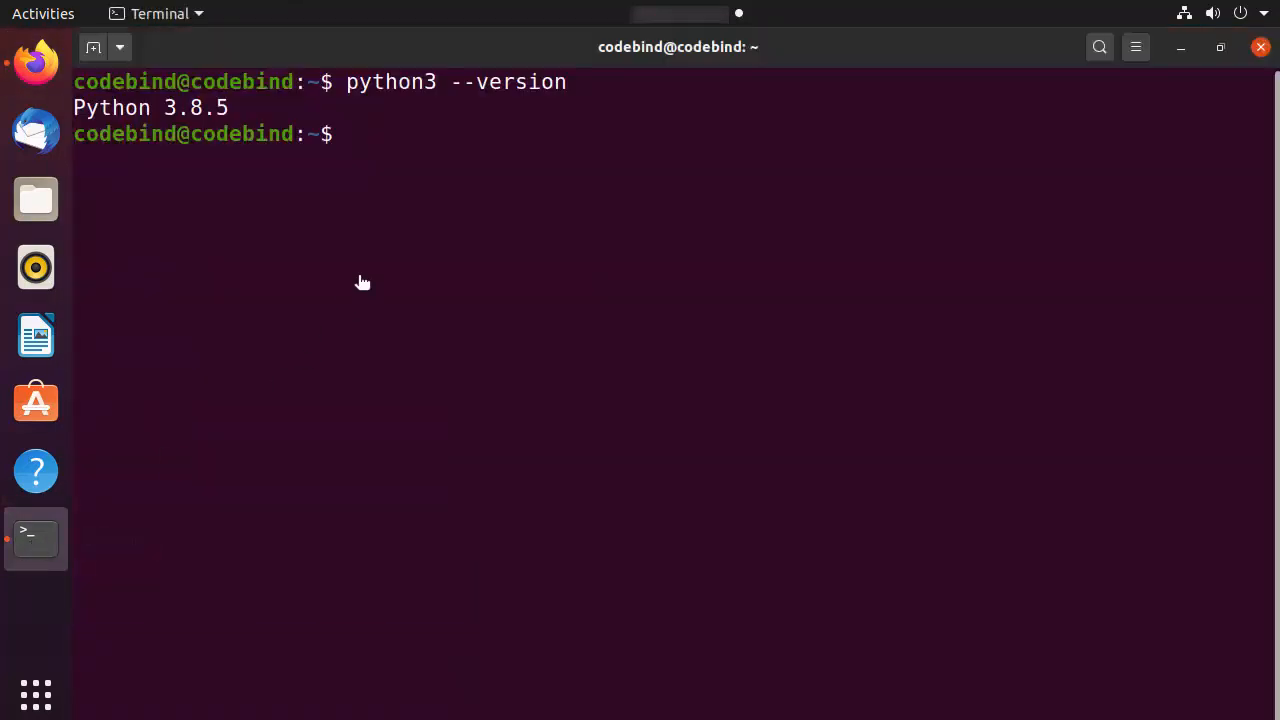
pyautogui.write('clear')
pyautogui.press('Return')
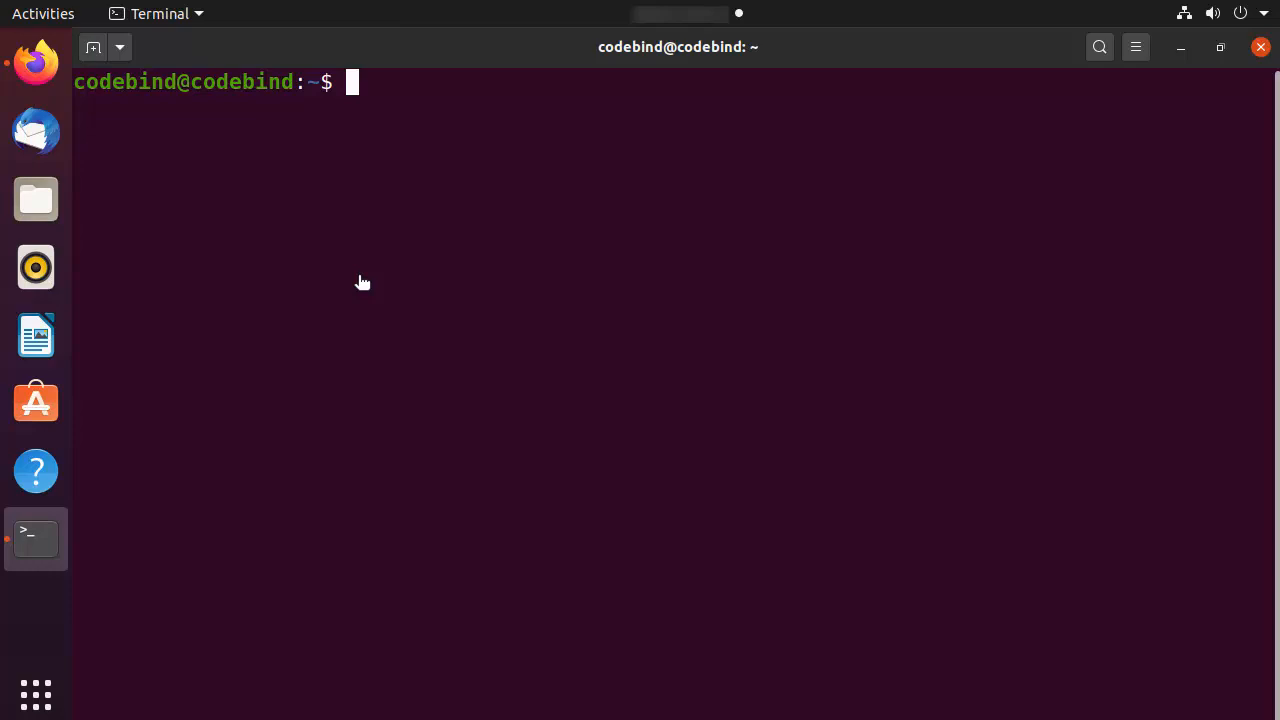
pyautogui.write('snap ')
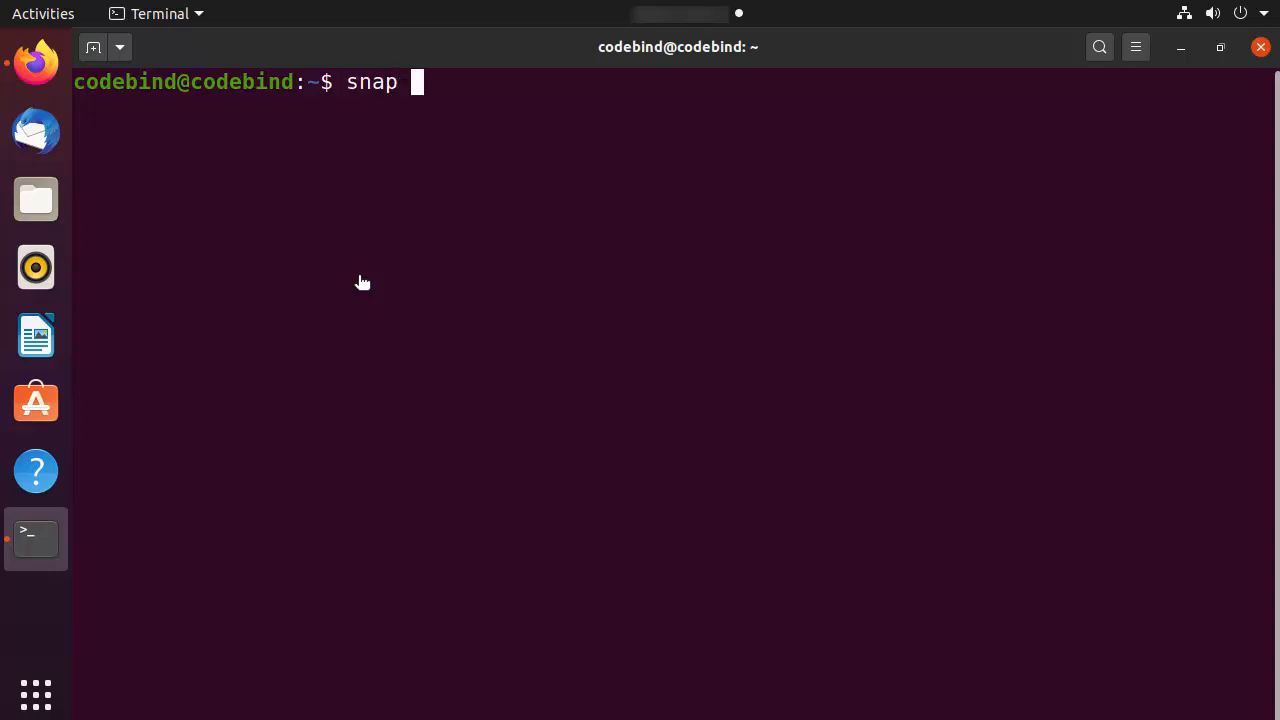
pyautogui.write('find ')
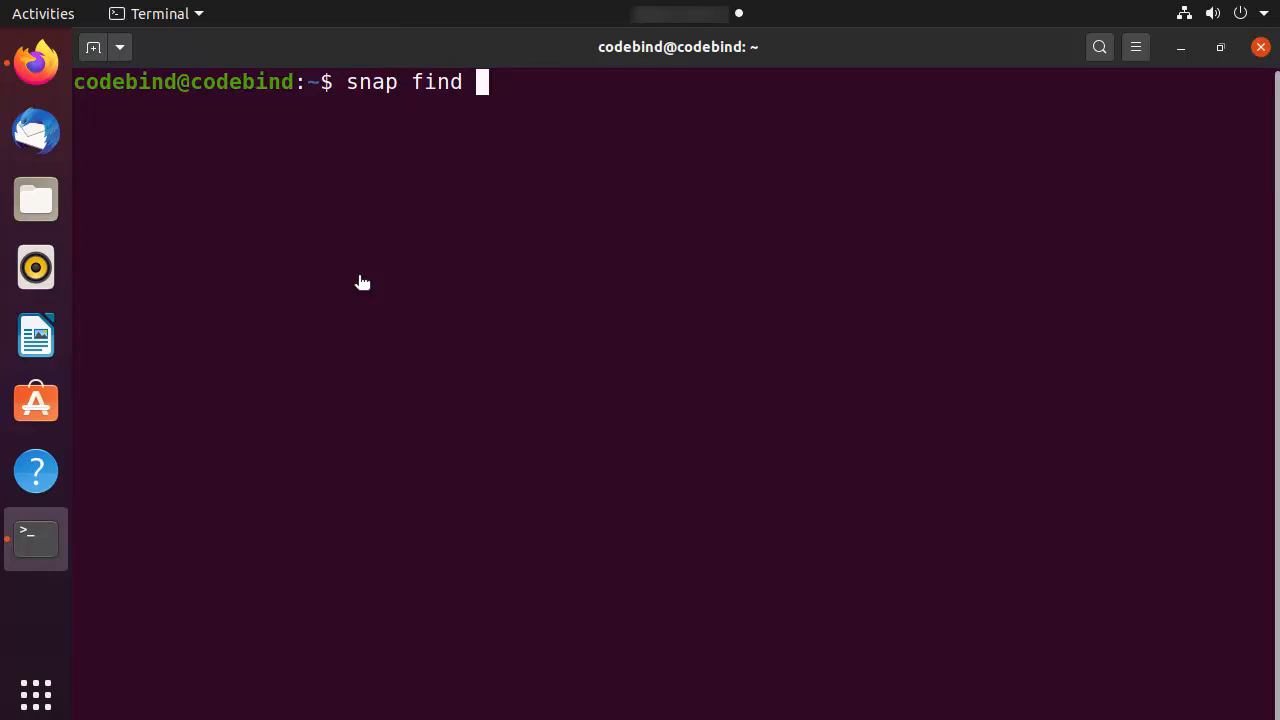
pyautogui.write('pycharm')
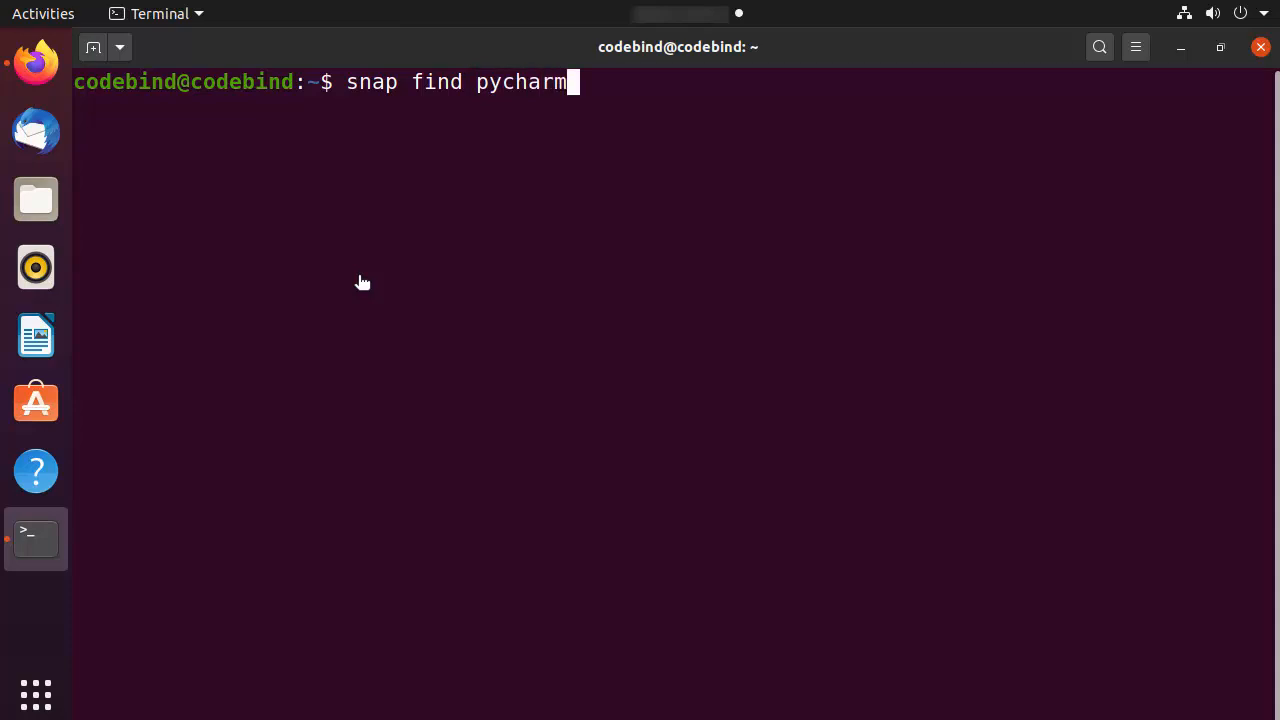
pyautogui.press('Return')
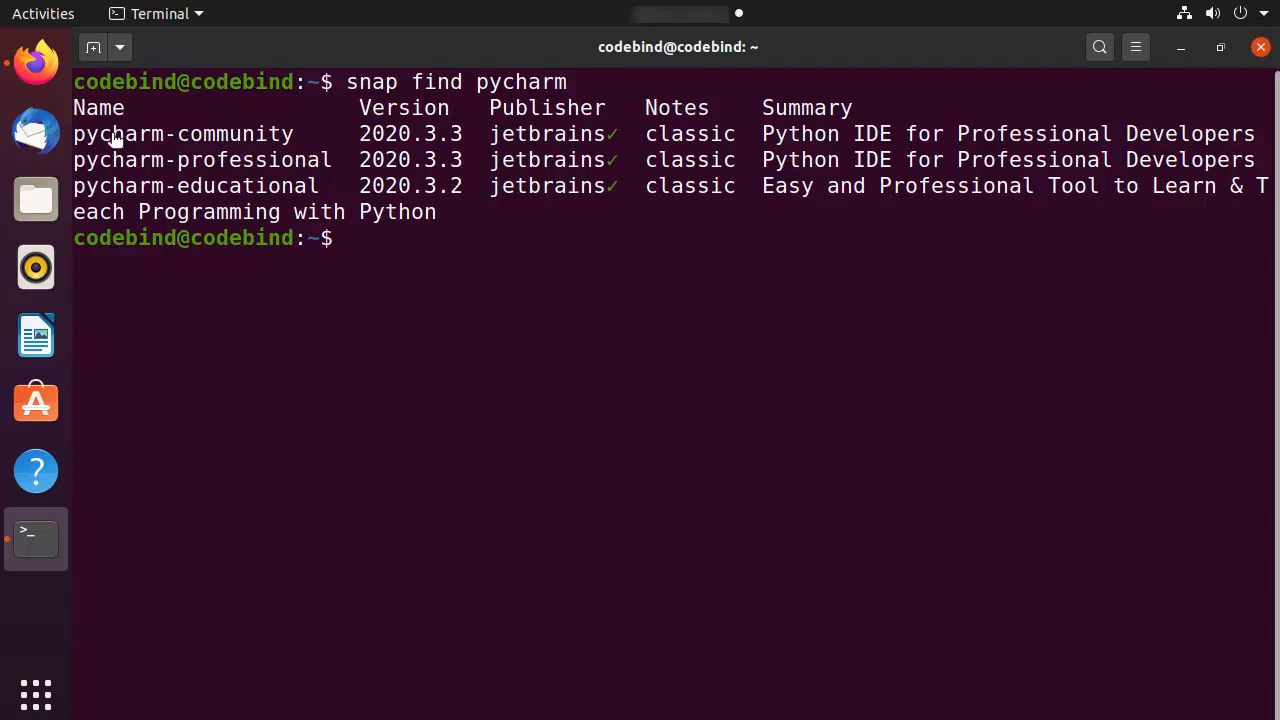
# Examine the names of the PyCharm packages in the snap search results and the version of pycharm-community.
pyautogui.moveTo(76, 134); pyautogui.dragTo(305, 145)
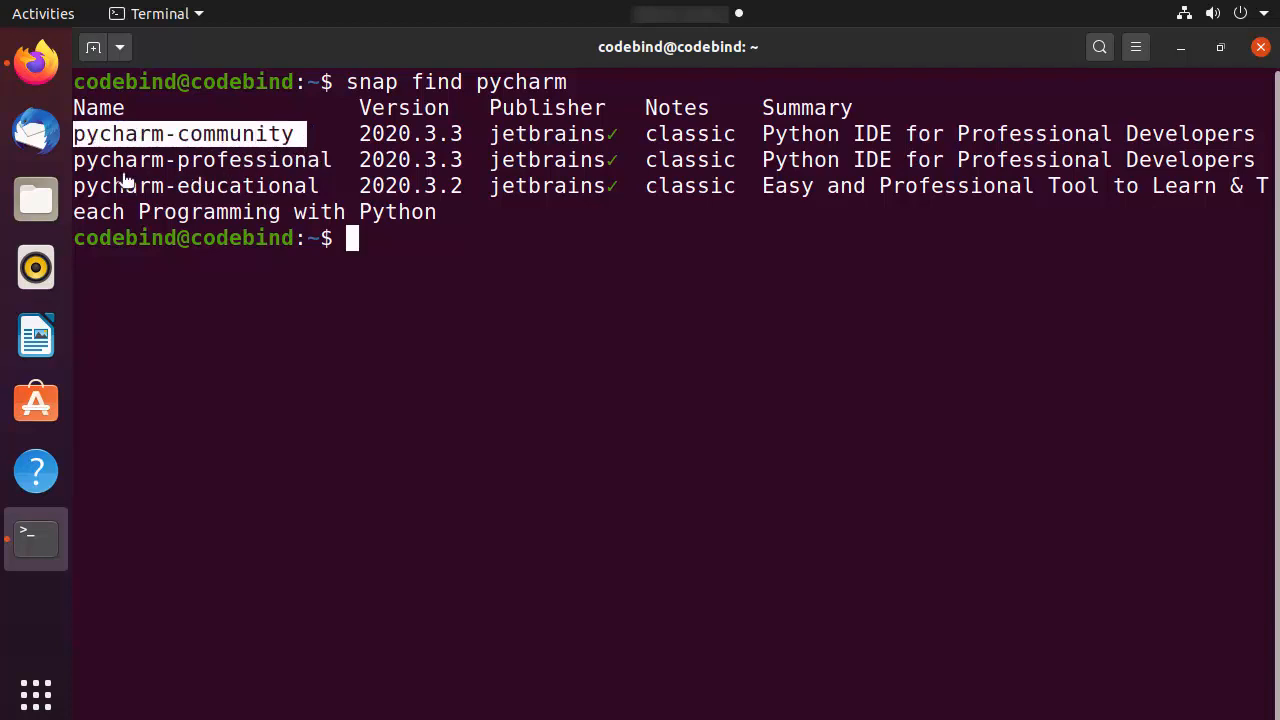
pyautogui.moveTo(78, 164); pyautogui.dragTo(320, 165)
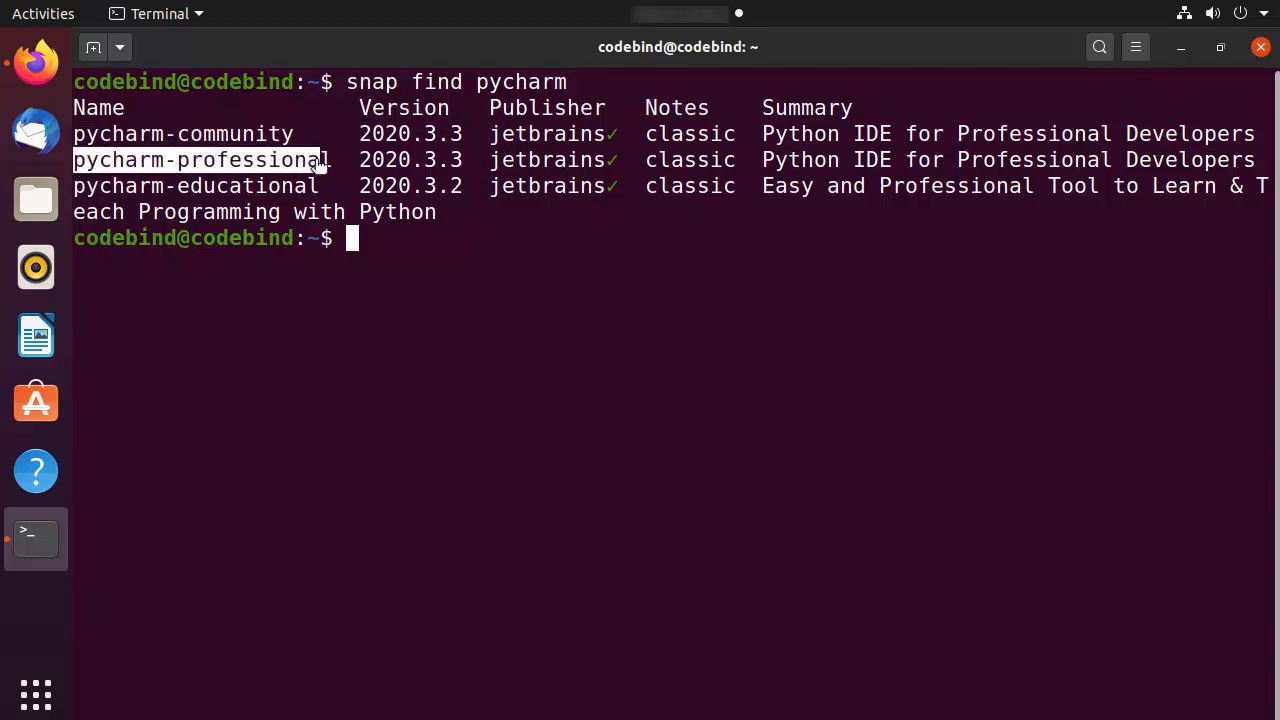
pyautogui.moveTo(86, 190); pyautogui.dragTo(268, 192)
pyautogui.click(98, 142)
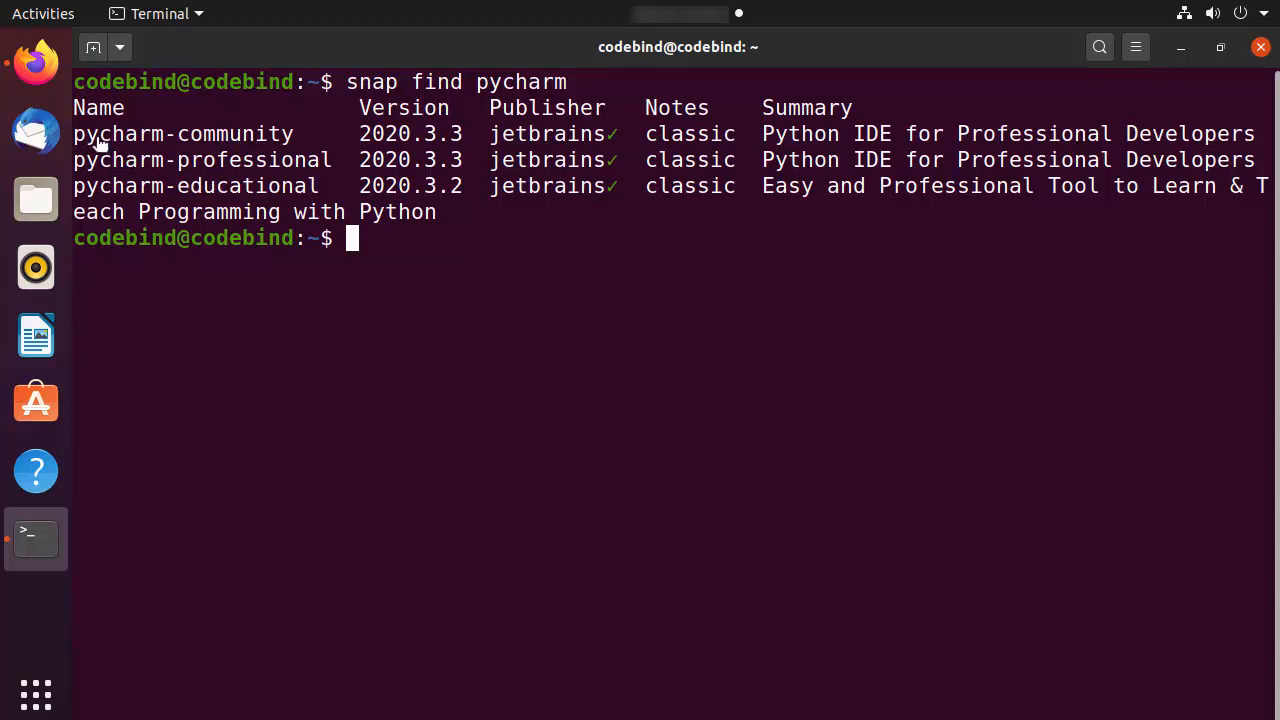
pyautogui.moveTo(75, 140); pyautogui.dragTo(297, 134)
pyautogui.hotkey('ctrl', 'c')
pyautogui.click(392, 138)
pyautogui.doubleClick(397, 138)
pyautogui.click(408, 136)
pyautogui.doubleClick(450, 140)
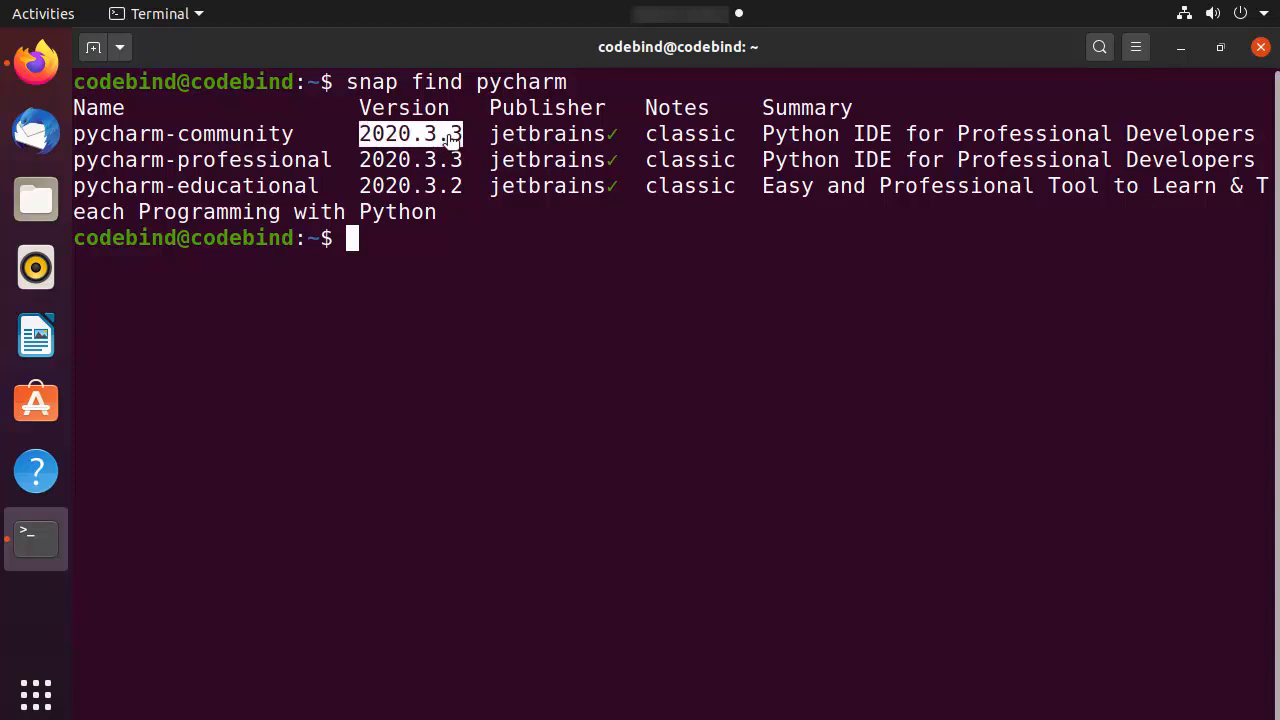
pyautogui.click(488, 233)
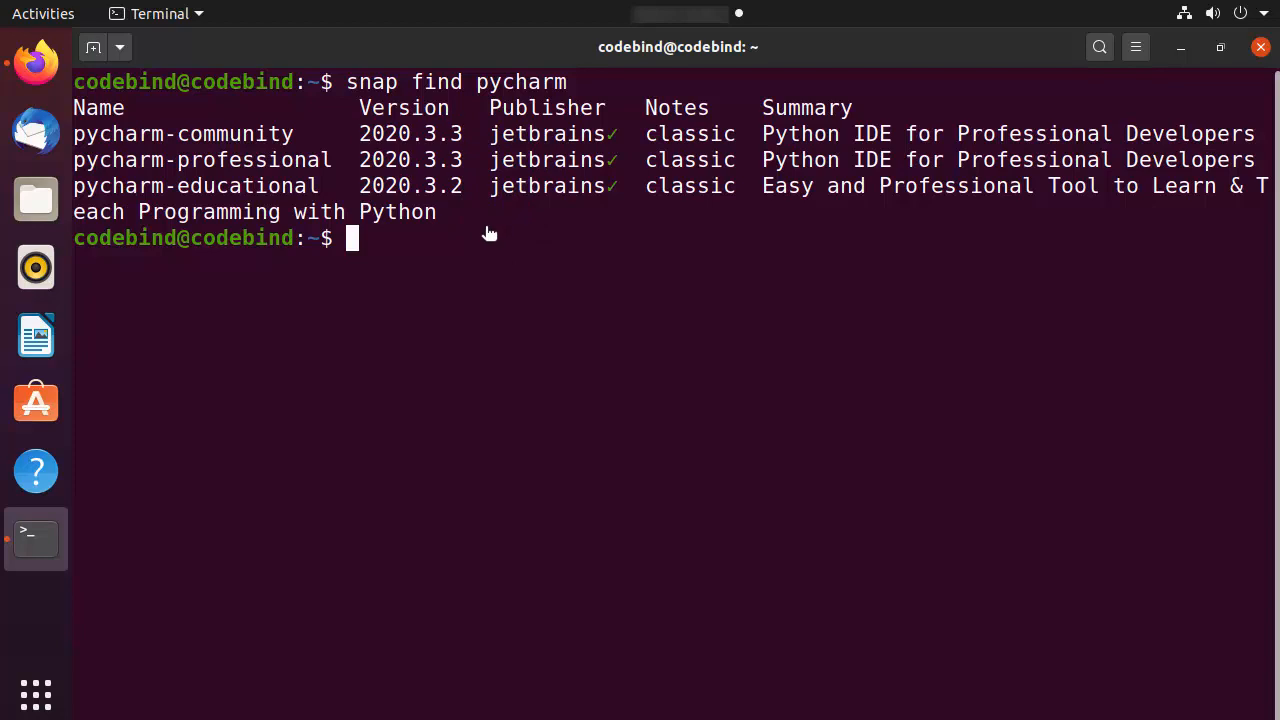
# Install PyCharm Community with sudo snap install pycharm-community --classic, entering the account password for sudo.
pyautogui.write('sudo ')
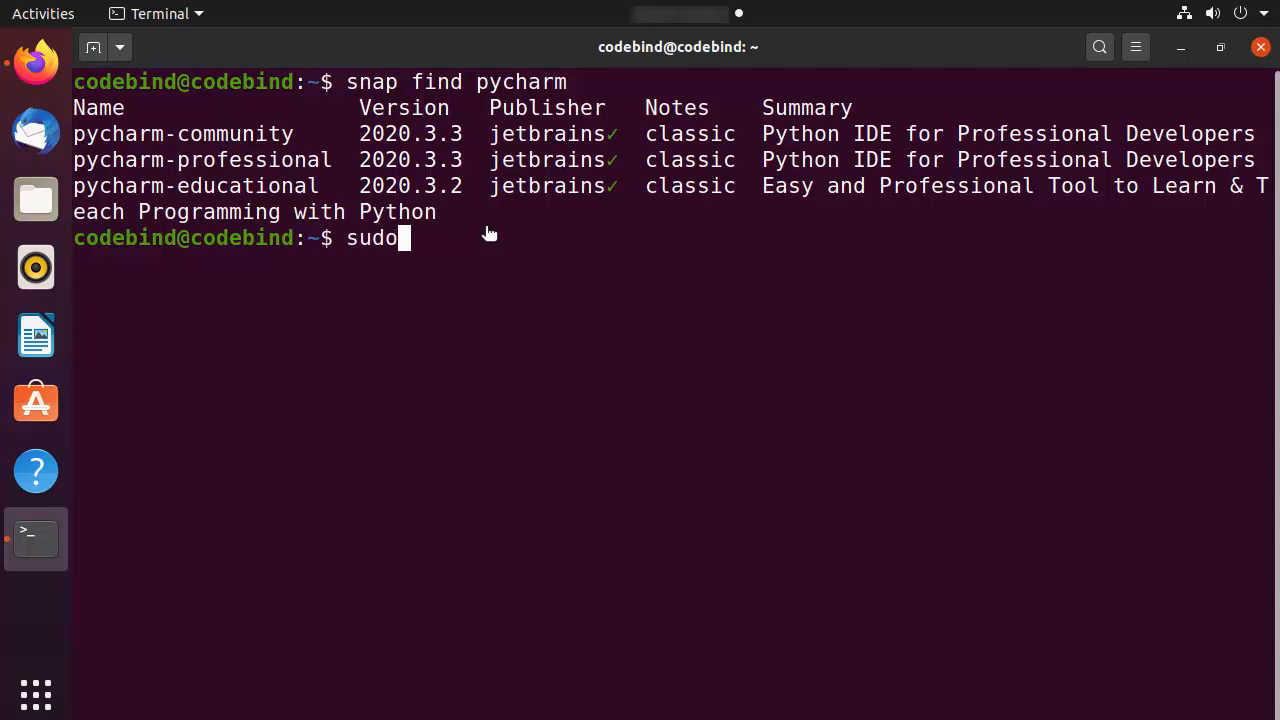
pyautogui.write('snap install')
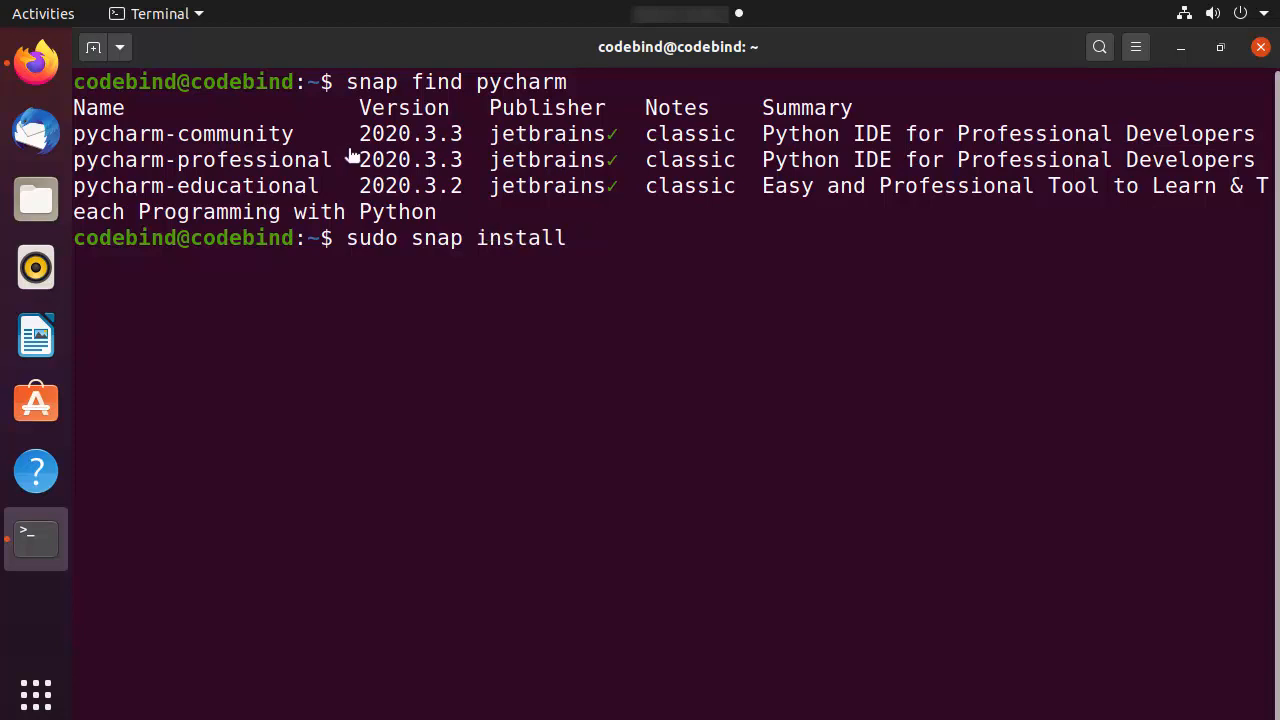
pyautogui.moveTo(294, 135); pyautogui.dragTo(78, 137)
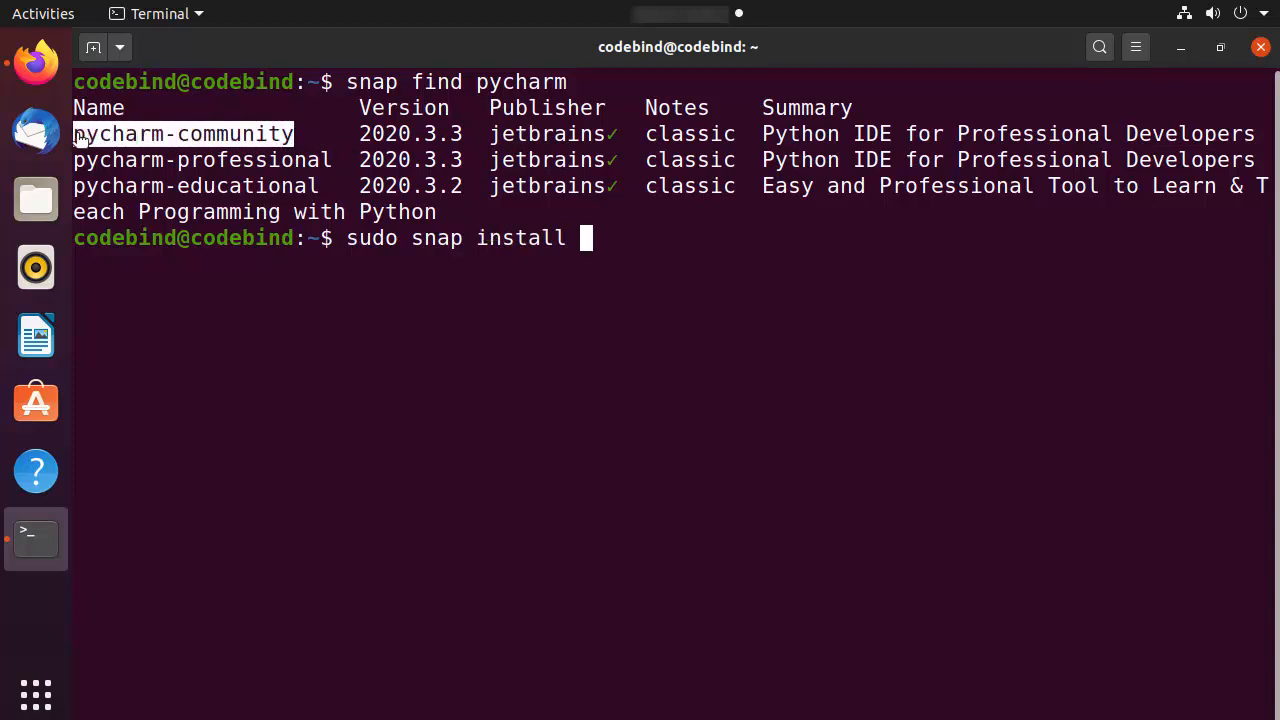
pyautogui.hotkey('ctrl', 'shift', 'v')
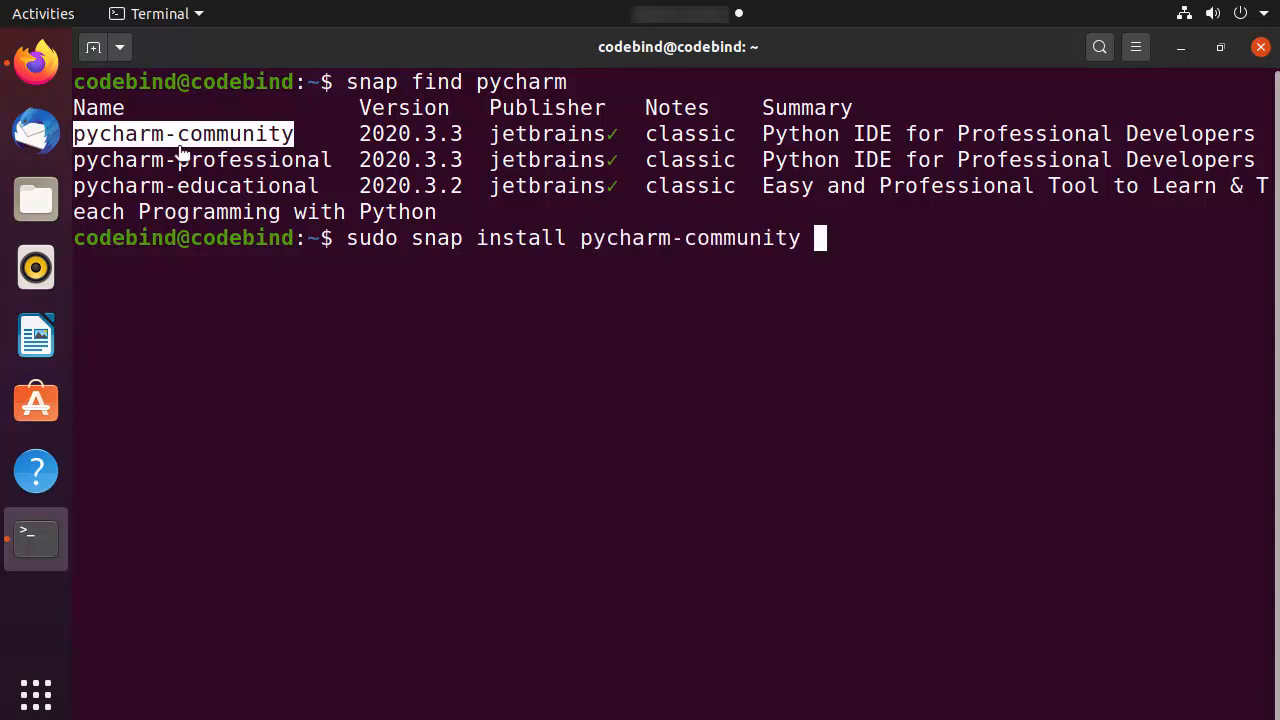
pyautogui.write('--classic')
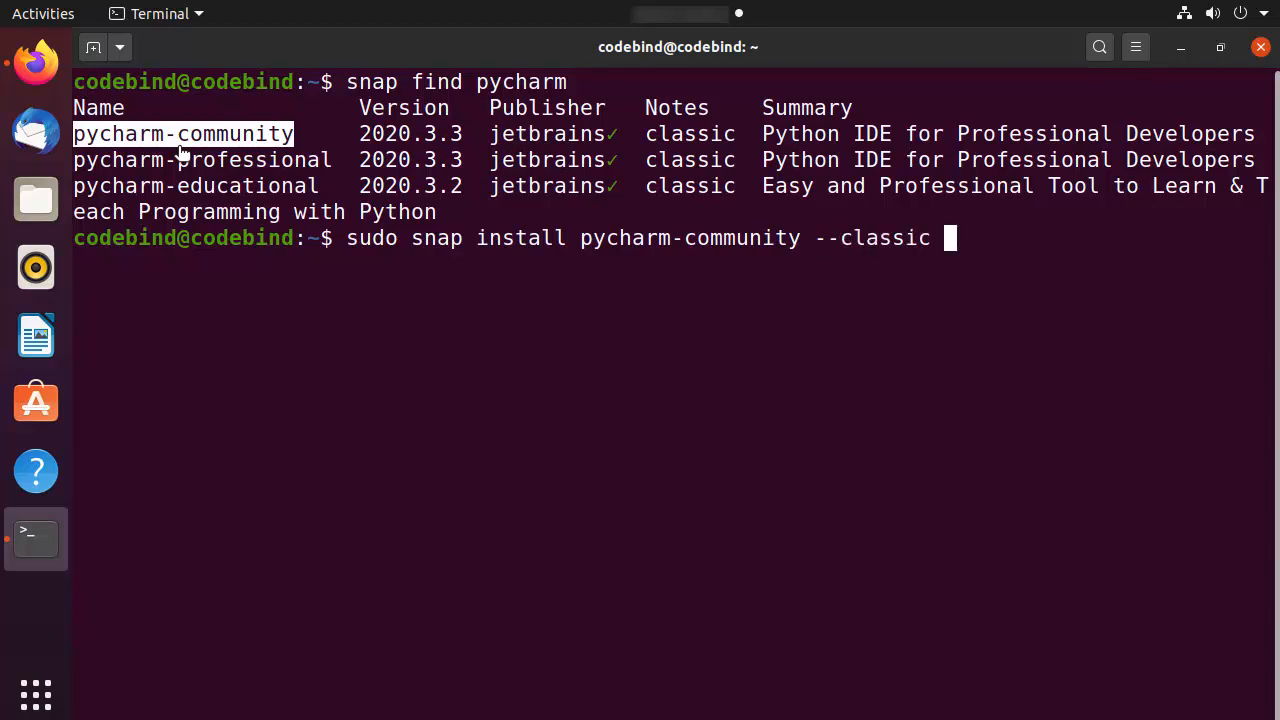
pyautogui.press('Return')
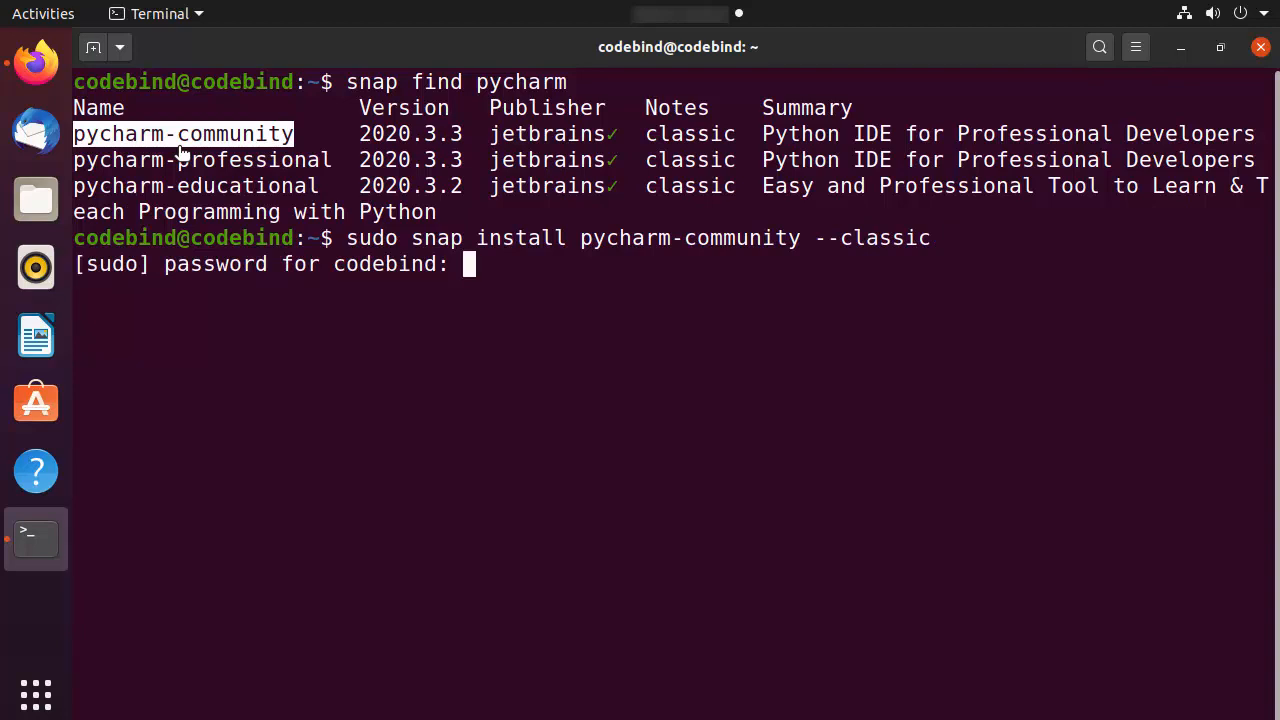
pyautogui.press('Return')
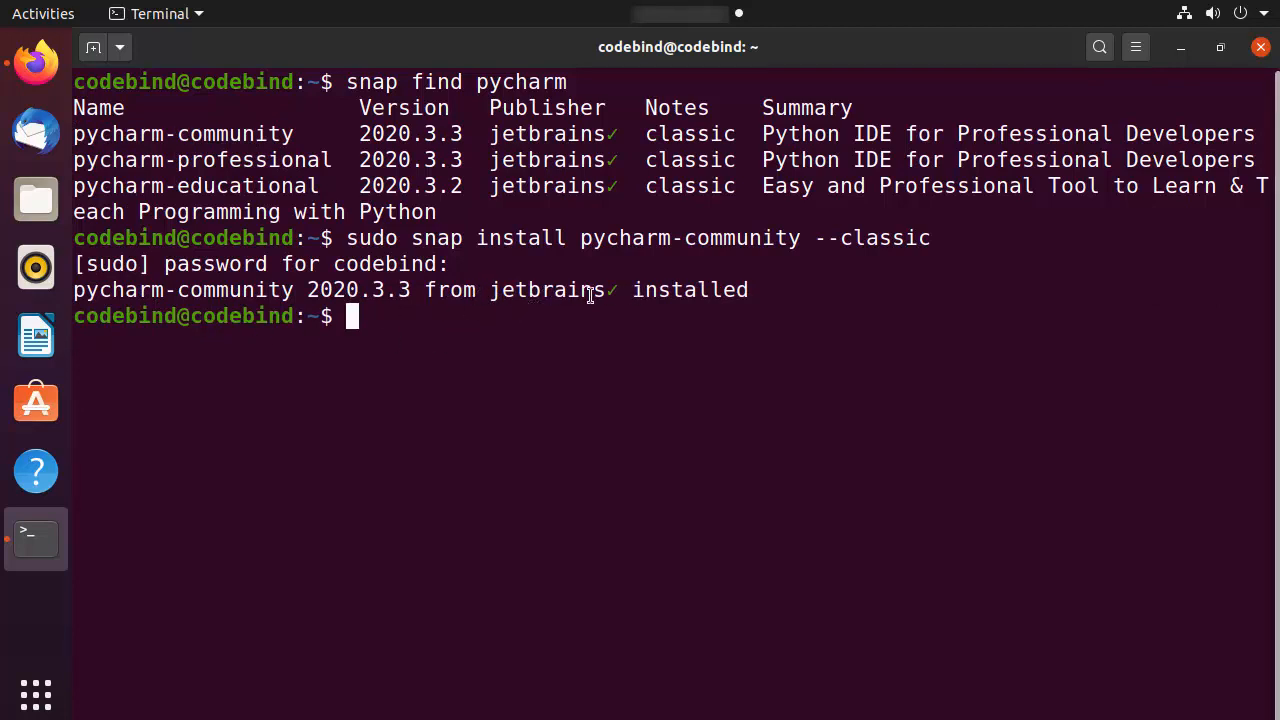
# Minimize the terminal and browse all installed applications for PyCharm.
pyautogui.click(1180, 47)
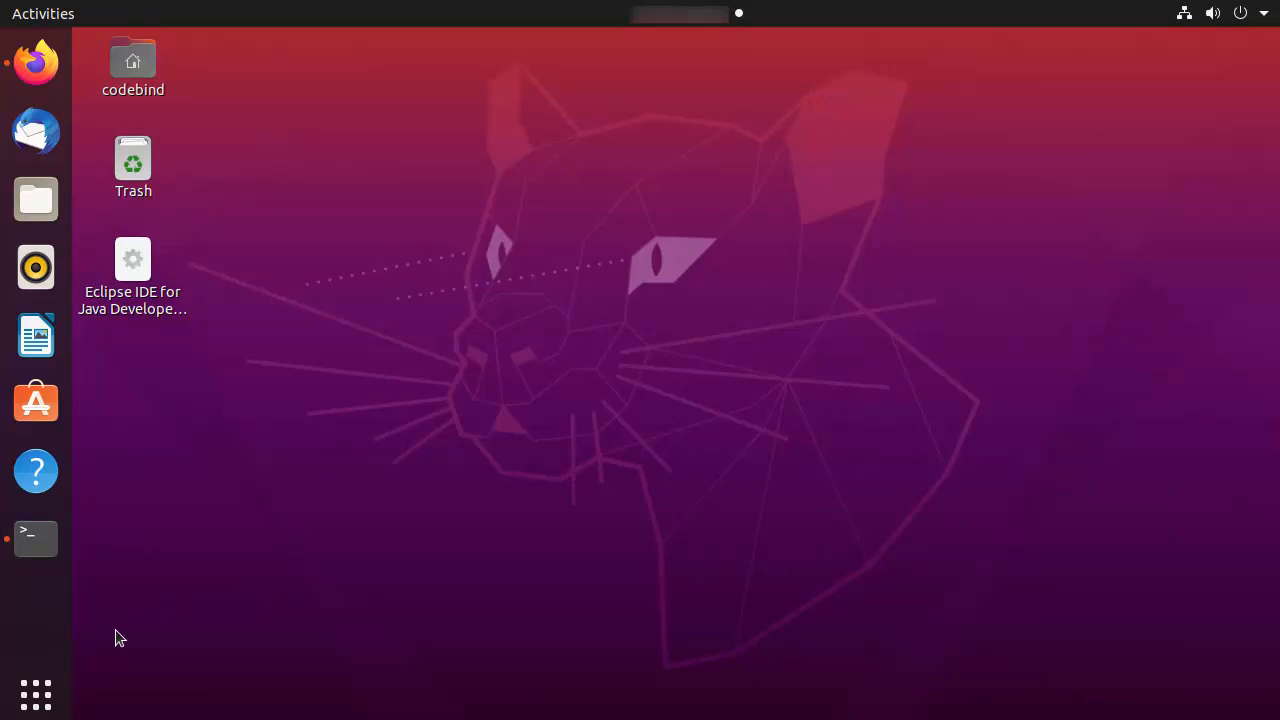
pyautogui.click(38, 694)
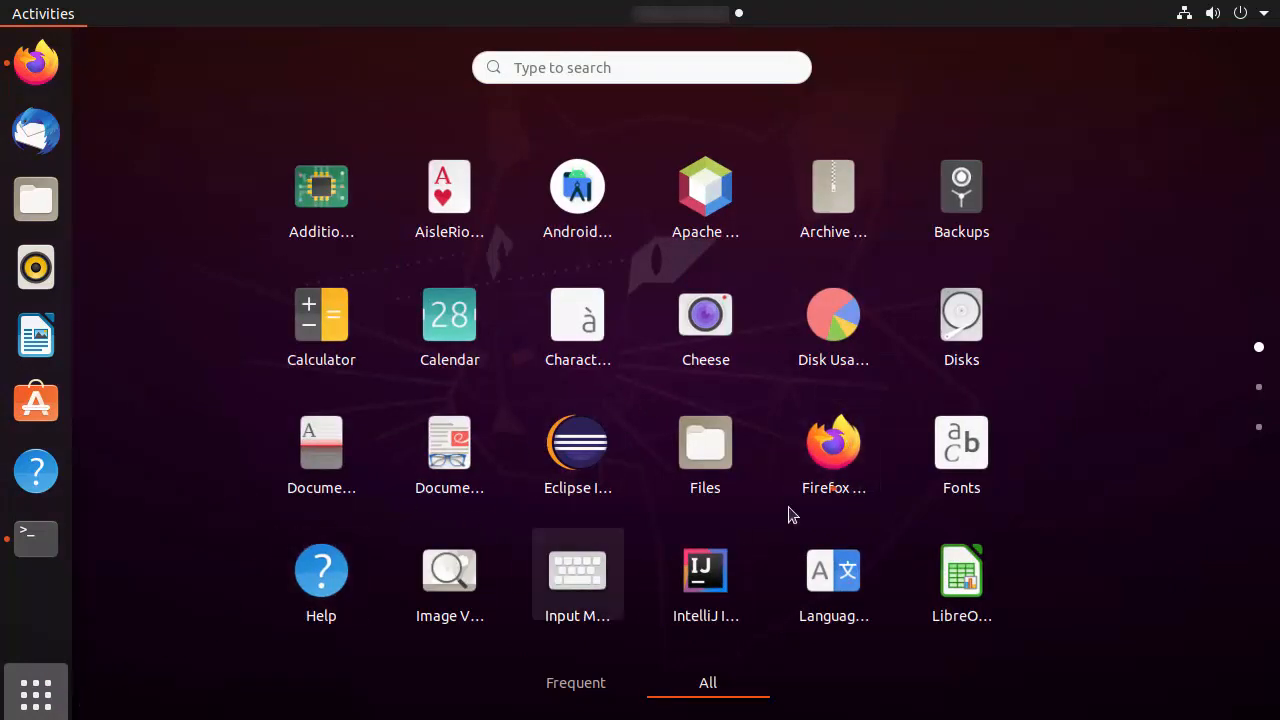
pyautogui.scroll(-1, 603, 455)
pyautogui.scroll(-1, 604, 470)
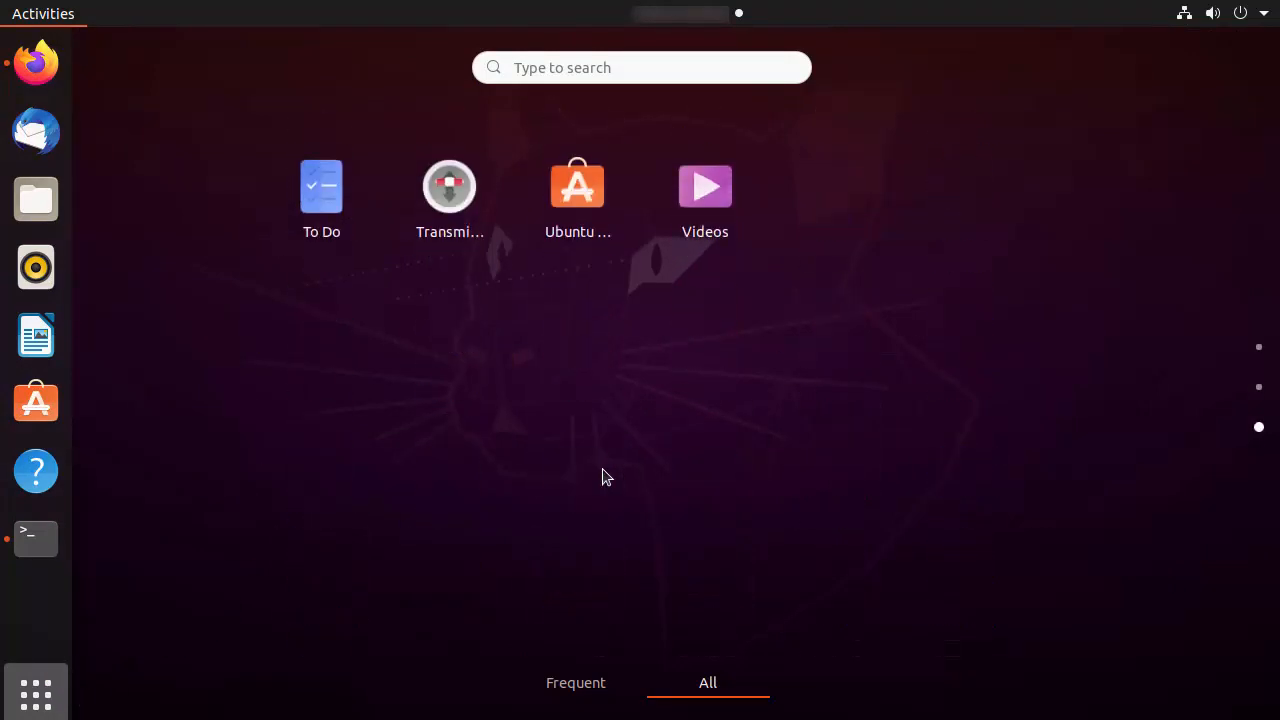
pyautogui.scroll(2, 604, 476)
pyautogui.scroll(-2, 603, 477)
pyautogui.scroll(1, 603, 477)
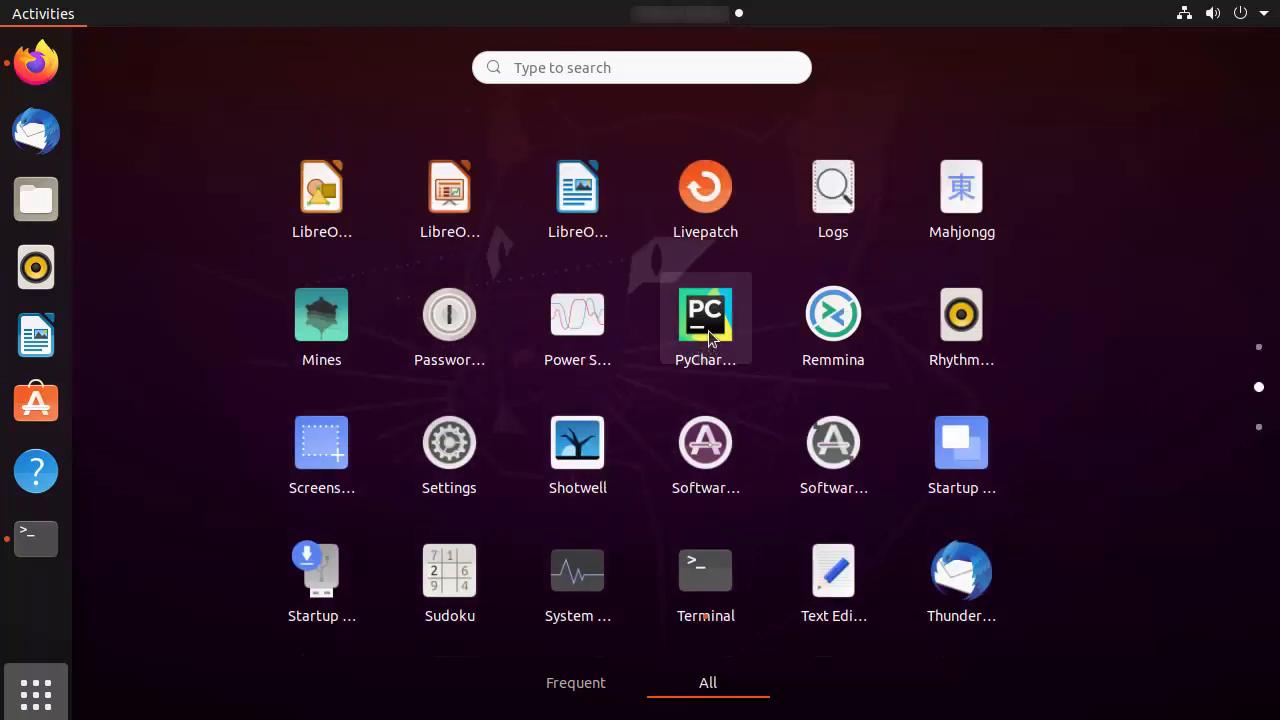
# Find and launch PyCharm Community with an application search, skip importing settings, and maximize the welcome window.
pyautogui.click(610, 68)
pyautogui.write('pychl')
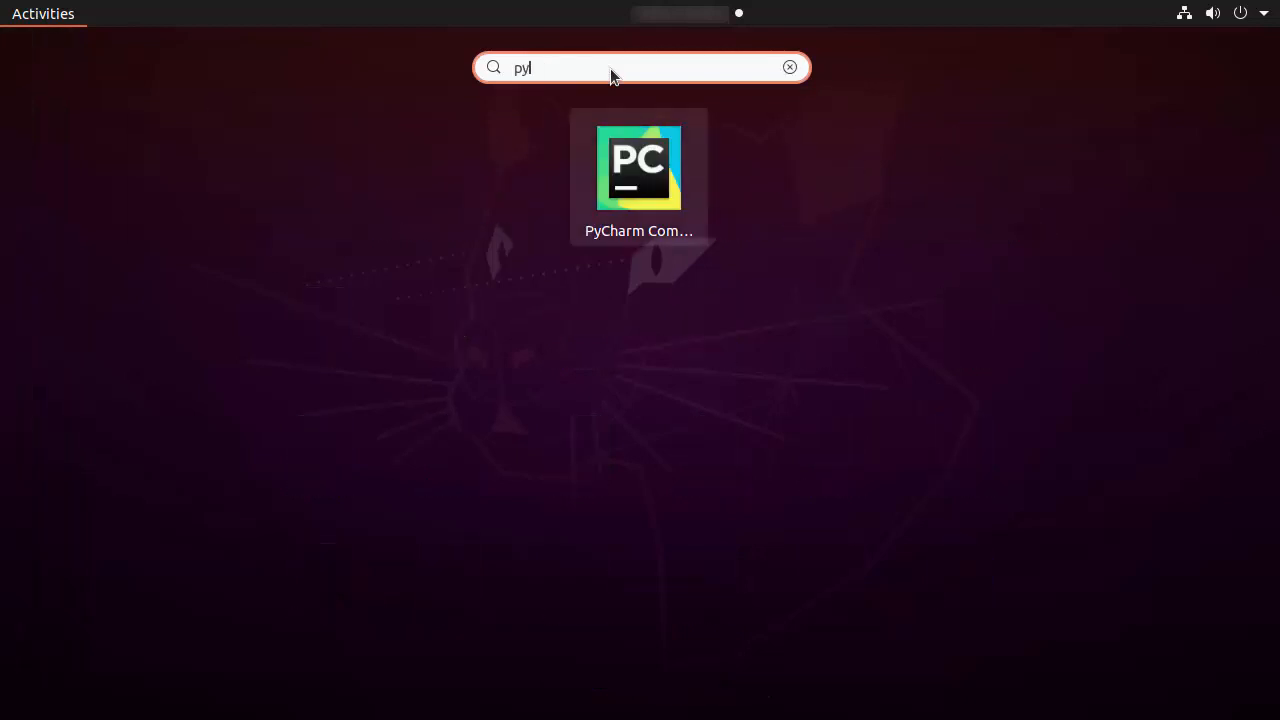
pyautogui.click(626, 195)
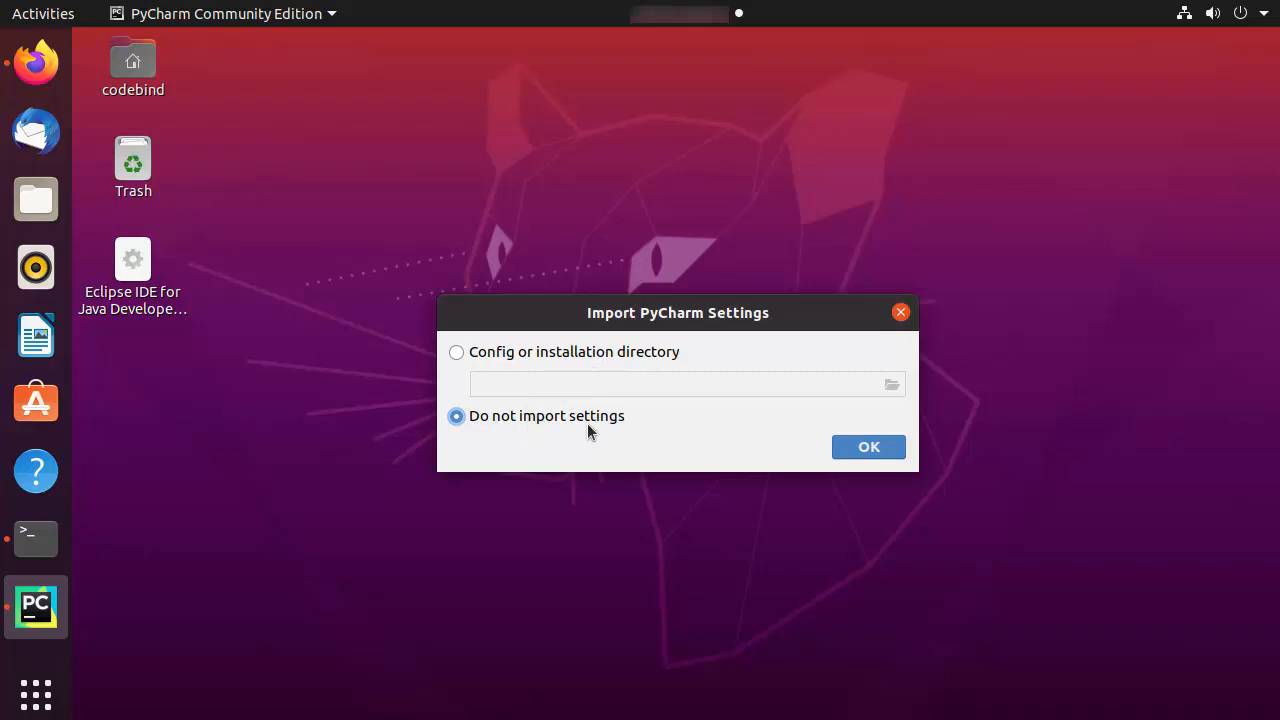
pyautogui.click(868, 446)
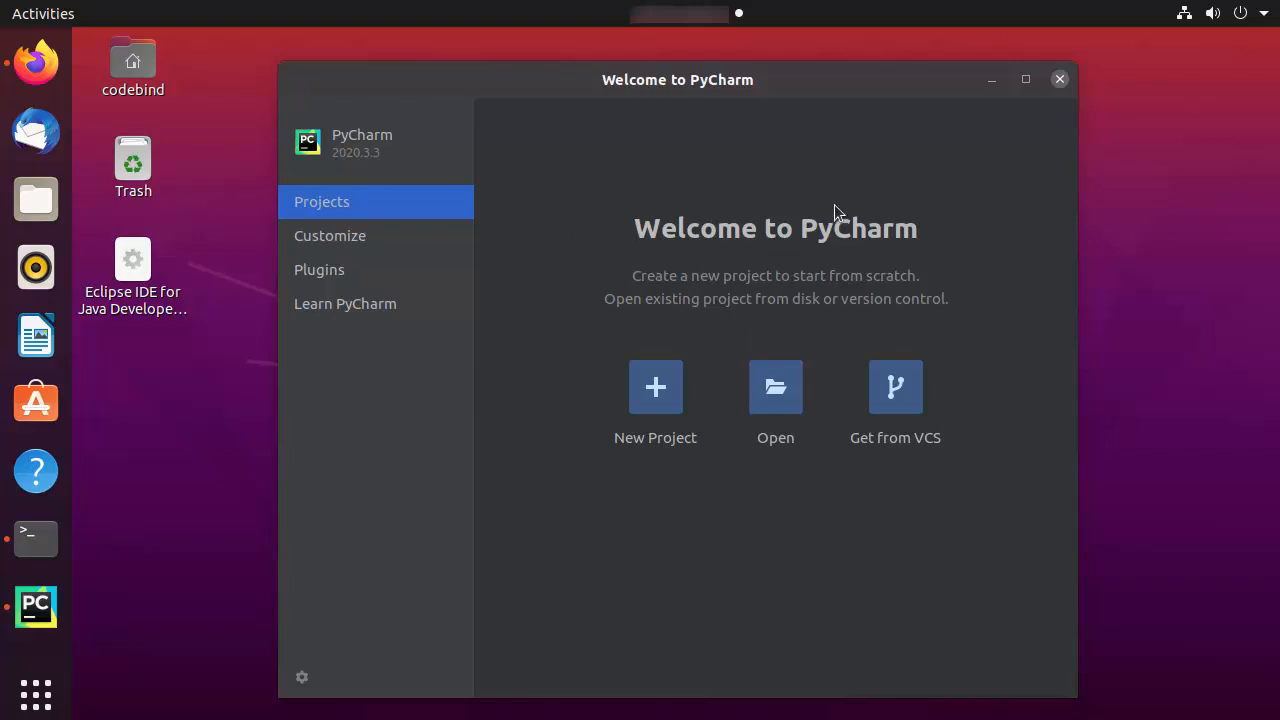
pyautogui.click(1025, 80)
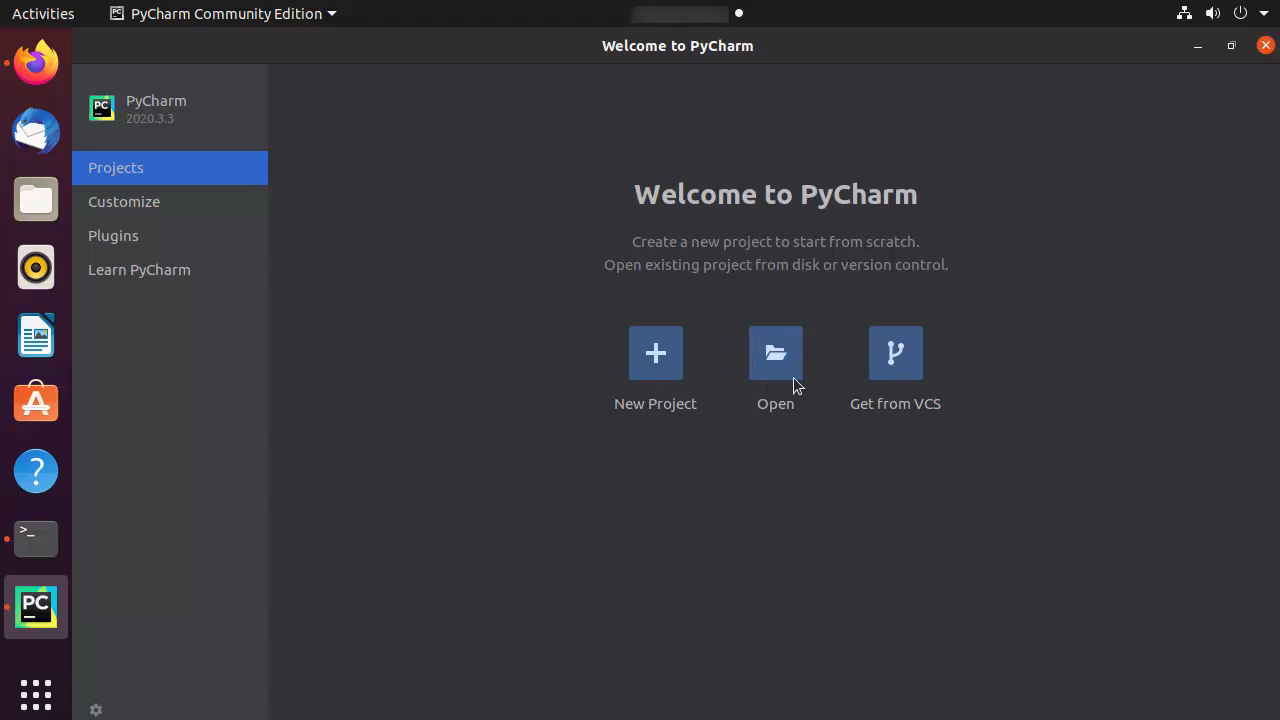
# Create a new project named pythonProject with a Virtualenv environment based on /usr/bin/python3.8, and maximize the project window.
pyautogui.click(656, 360)
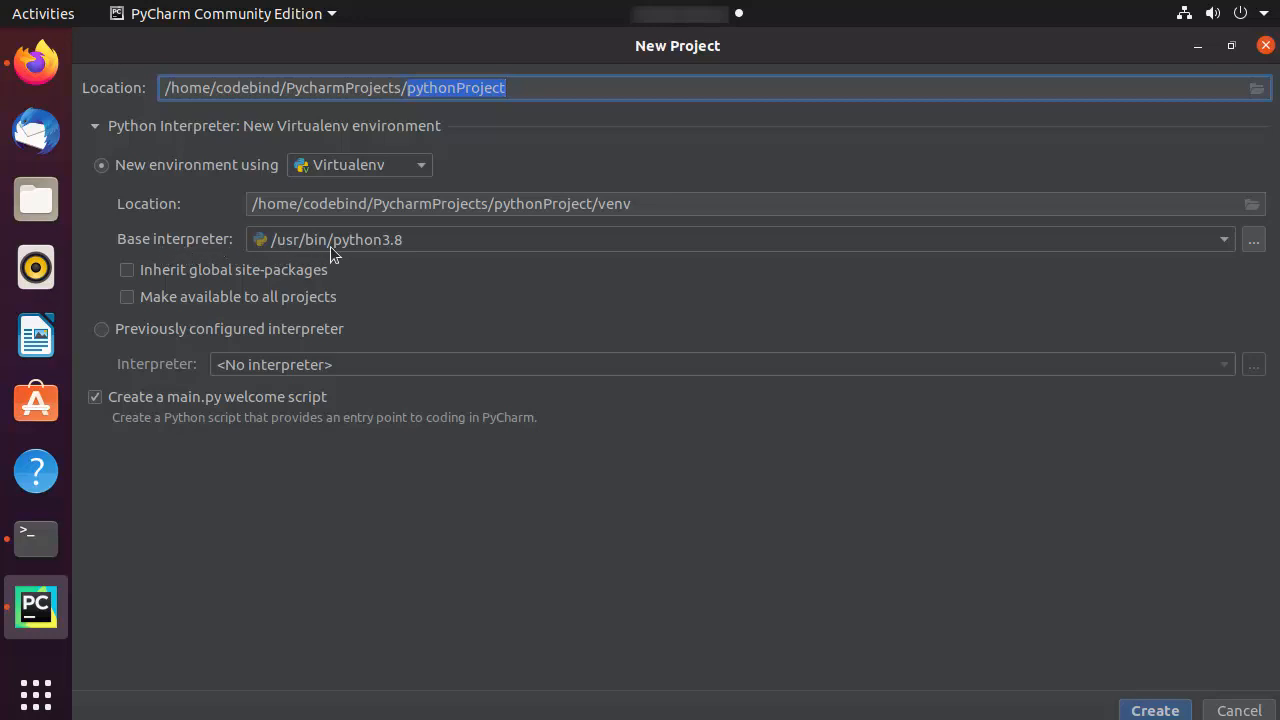
pyautogui.click(383, 246)
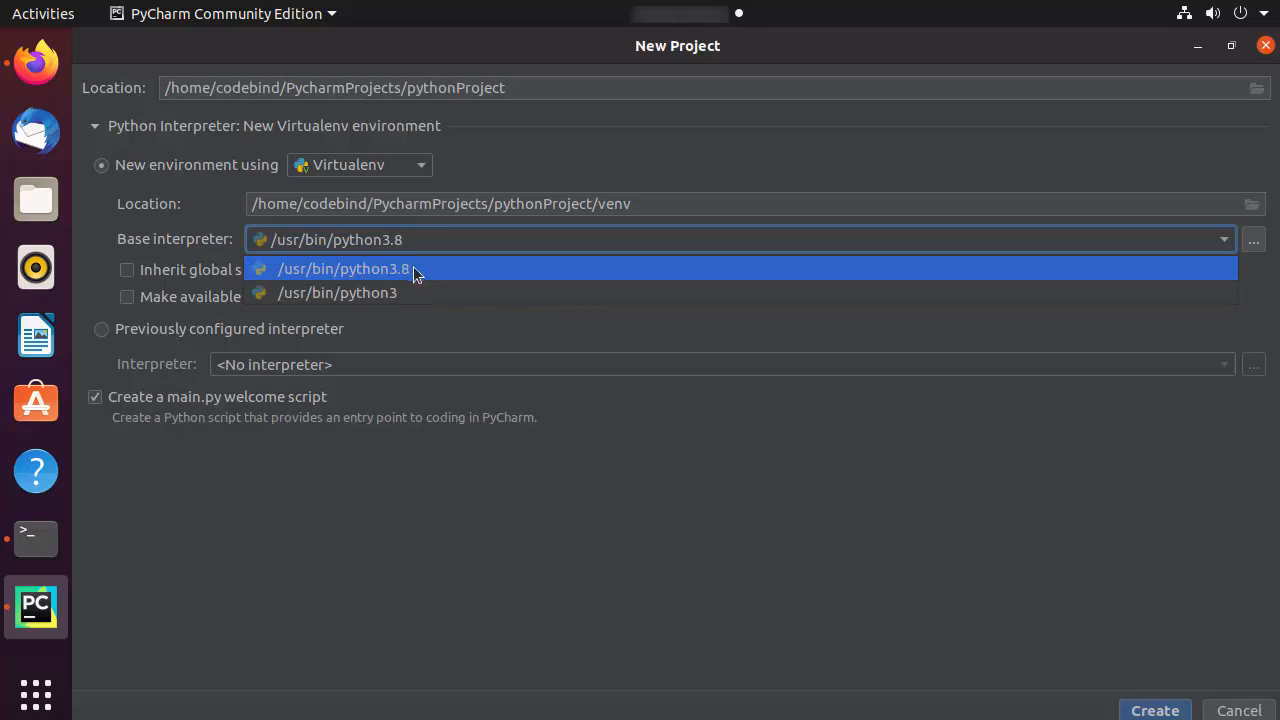
pyautogui.click(421, 242)
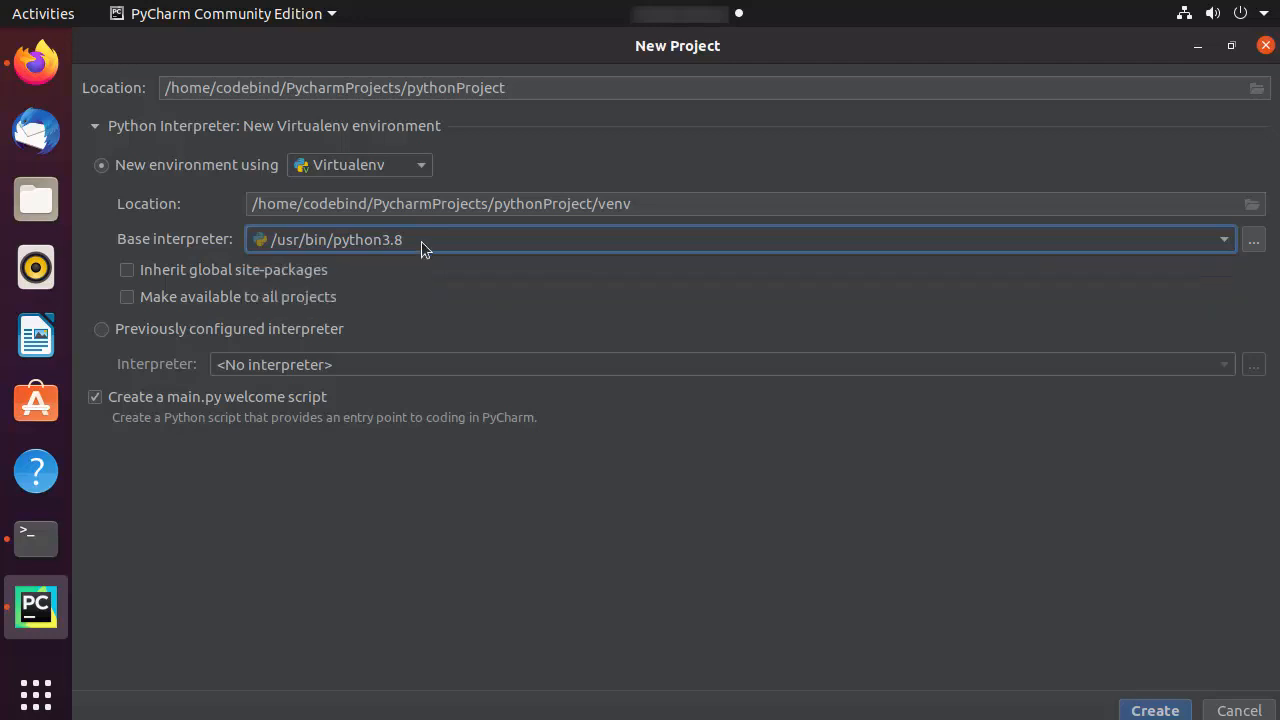
pyautogui.click(447, 345)
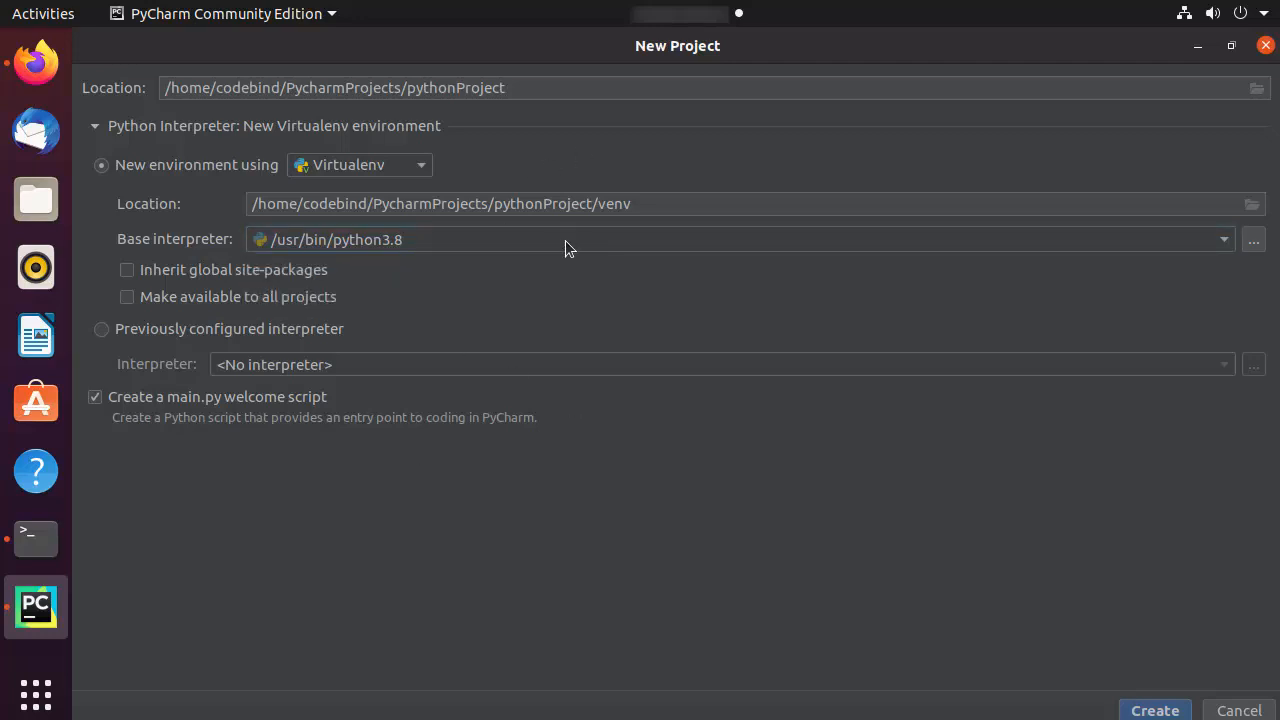
pyautogui.click(1134, 713)
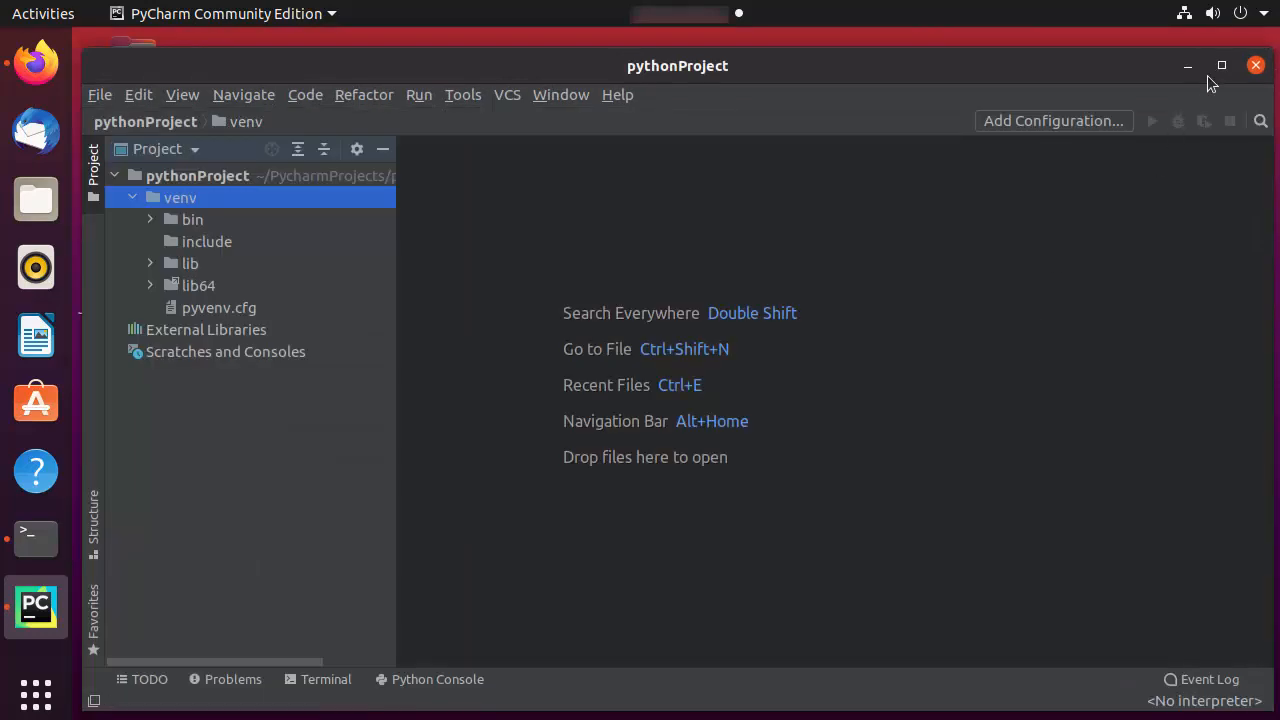
pyautogui.click(1221, 65)
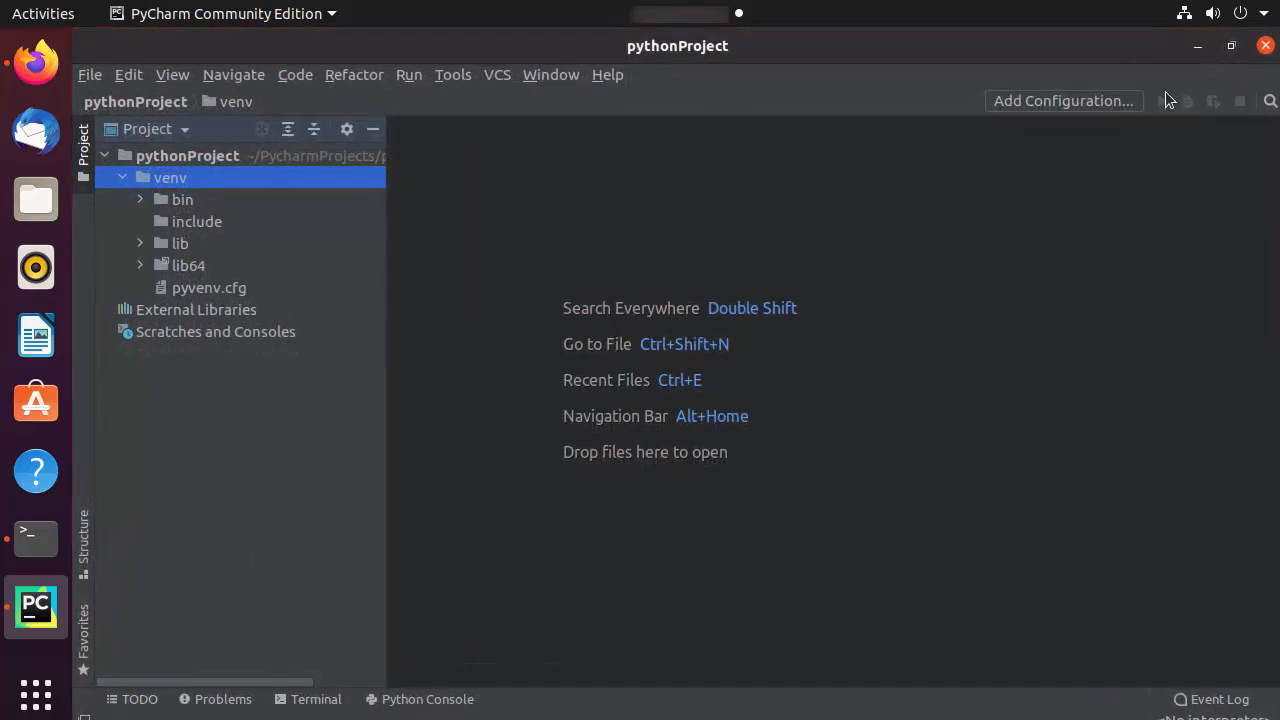
# Create a new Python file named Hello.py in the pythonProject root folder.
pyautogui.click(189, 157)
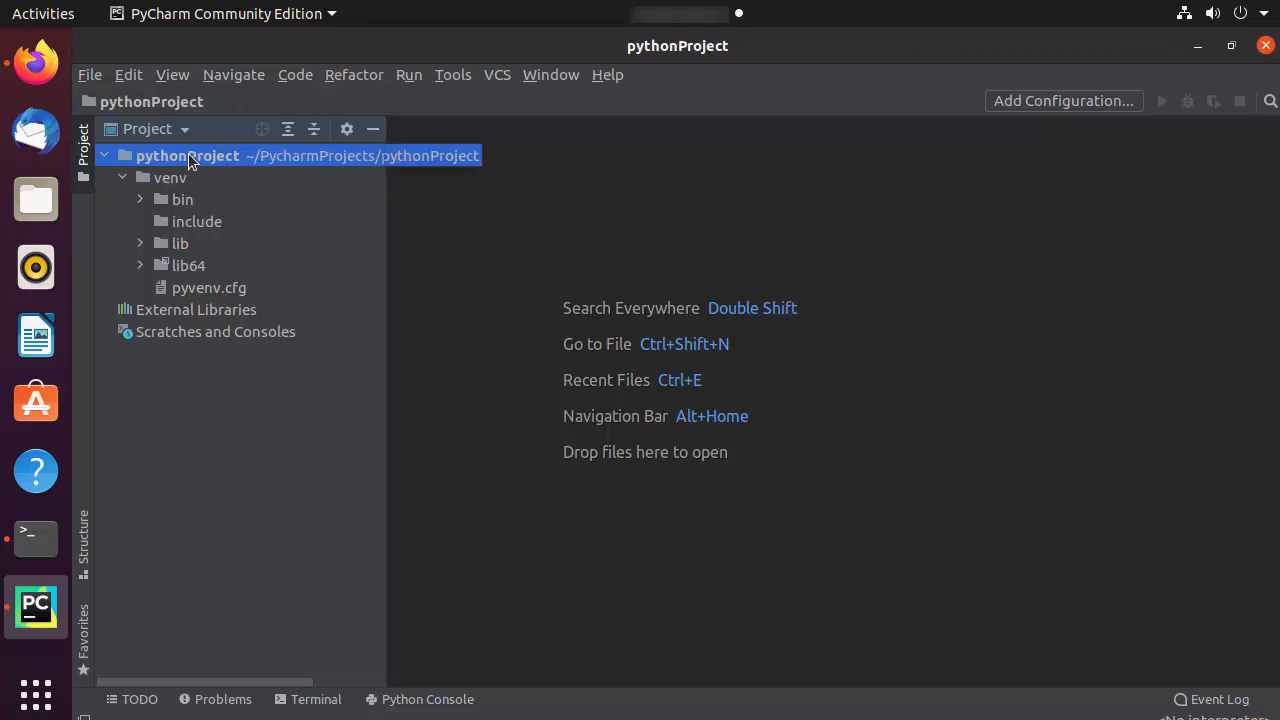
pyautogui.rightClick(189, 157)
pyautogui.moveTo(258, 170)
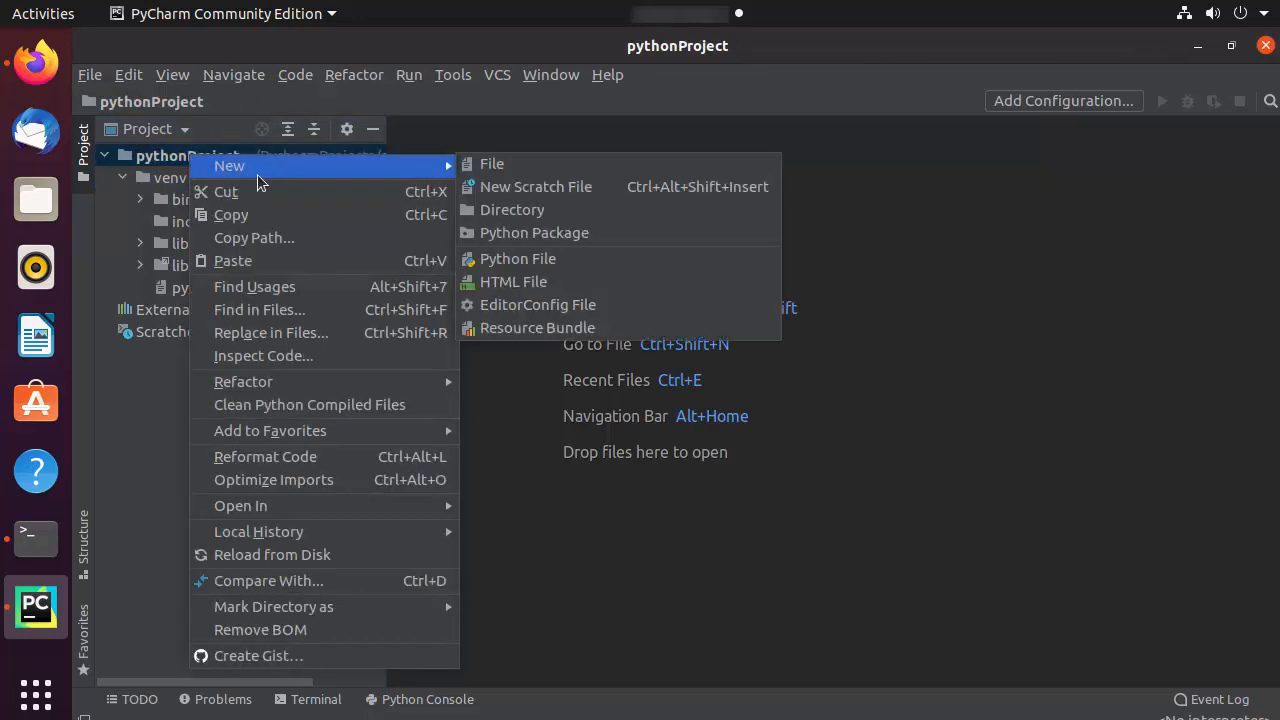
pyautogui.click(490, 258)
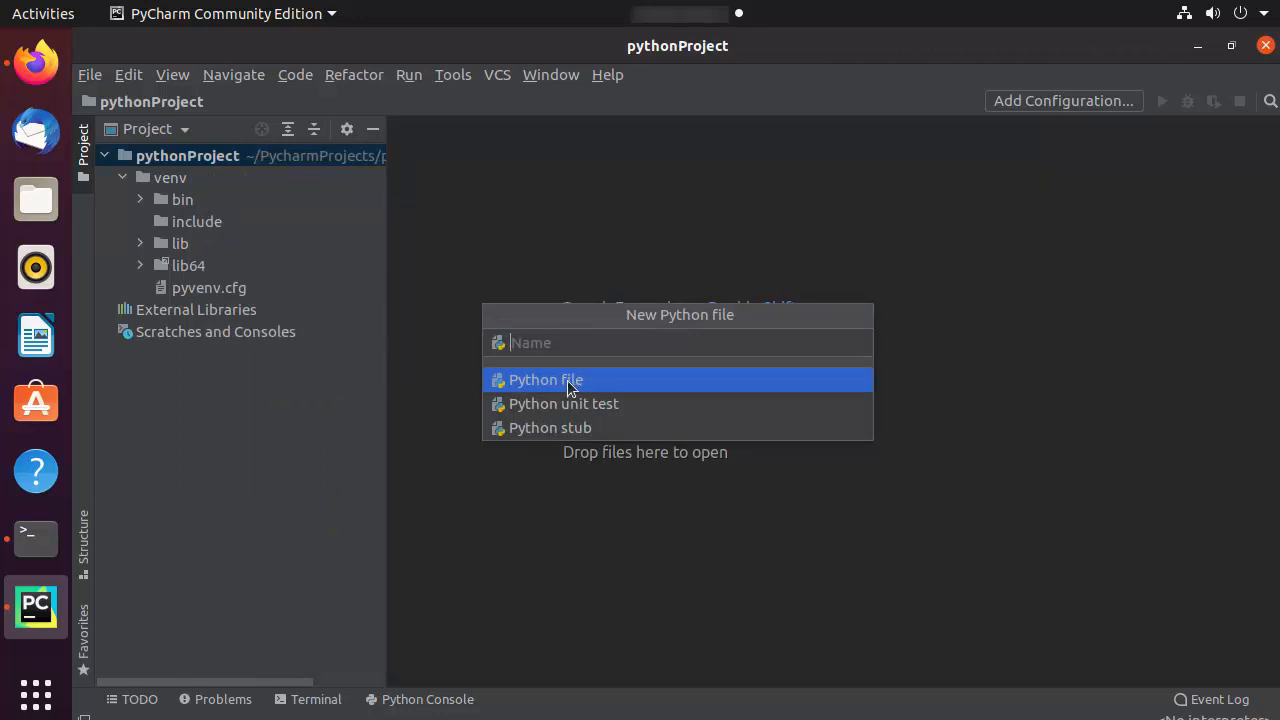
pyautogui.write('Hello.py')
pyautogui.press('Return')
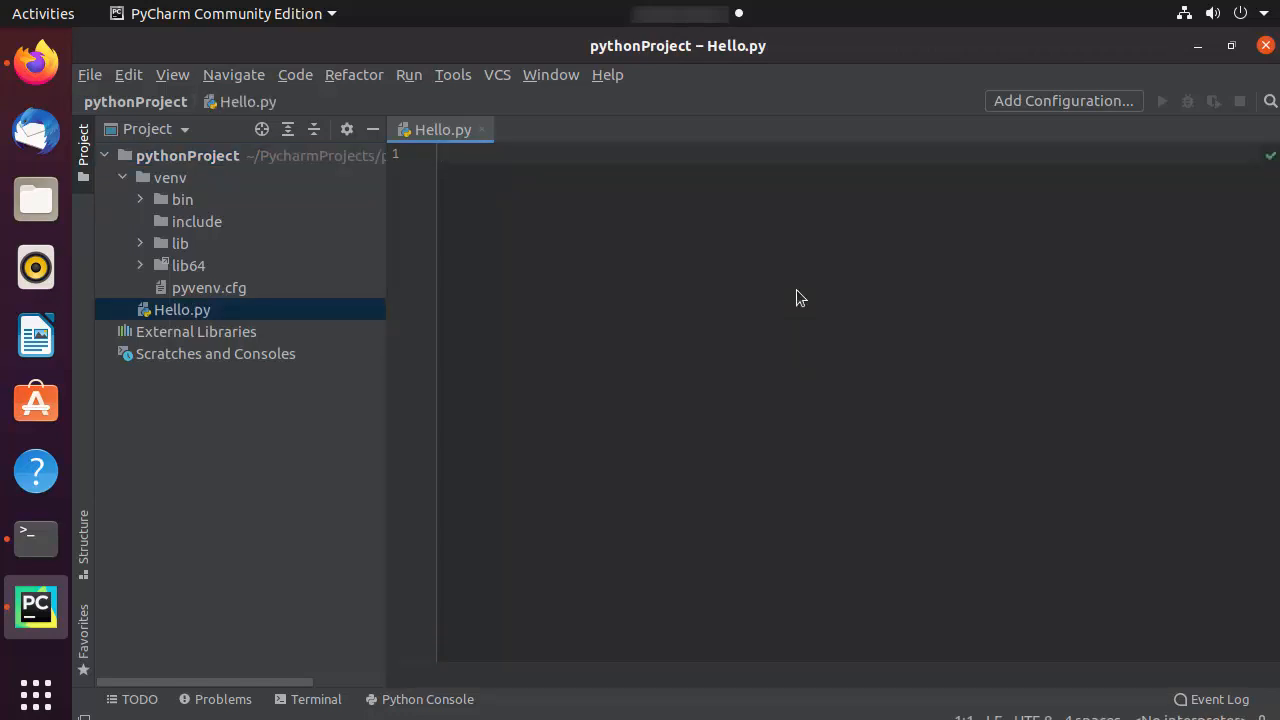
# Write print("Hello World") on the first line of Hello.py.
pyautogui.write('prin')
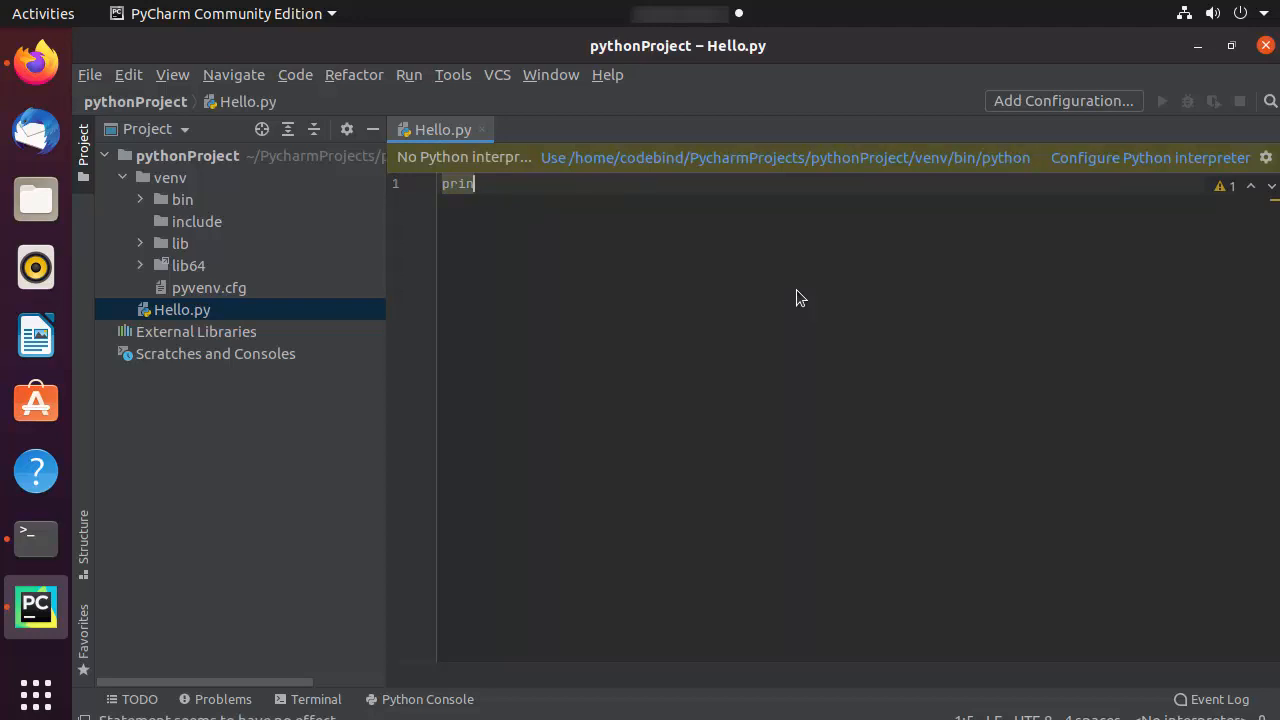
pyautogui.write('t(')
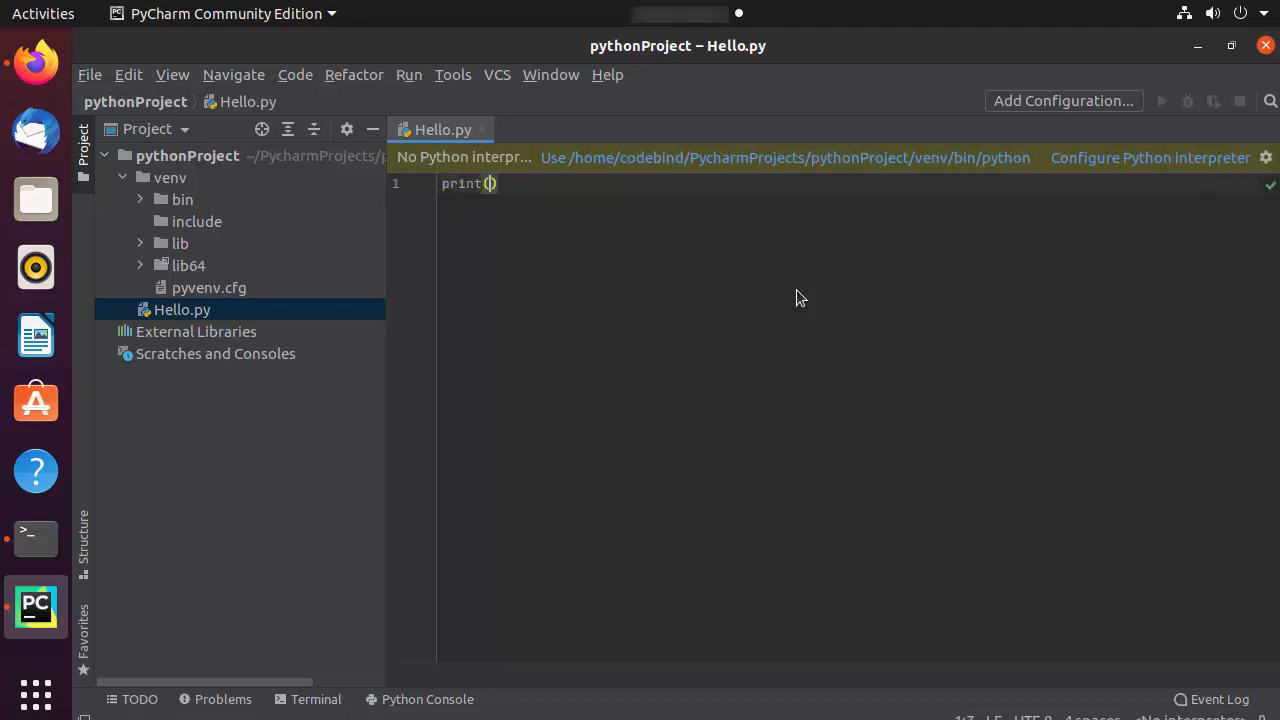
pyautogui.write("'")
# Add /usr/bin/python3.8 as a system interpreter through the project's Python interpreter settings.
pyautogui.click(1096, 161)
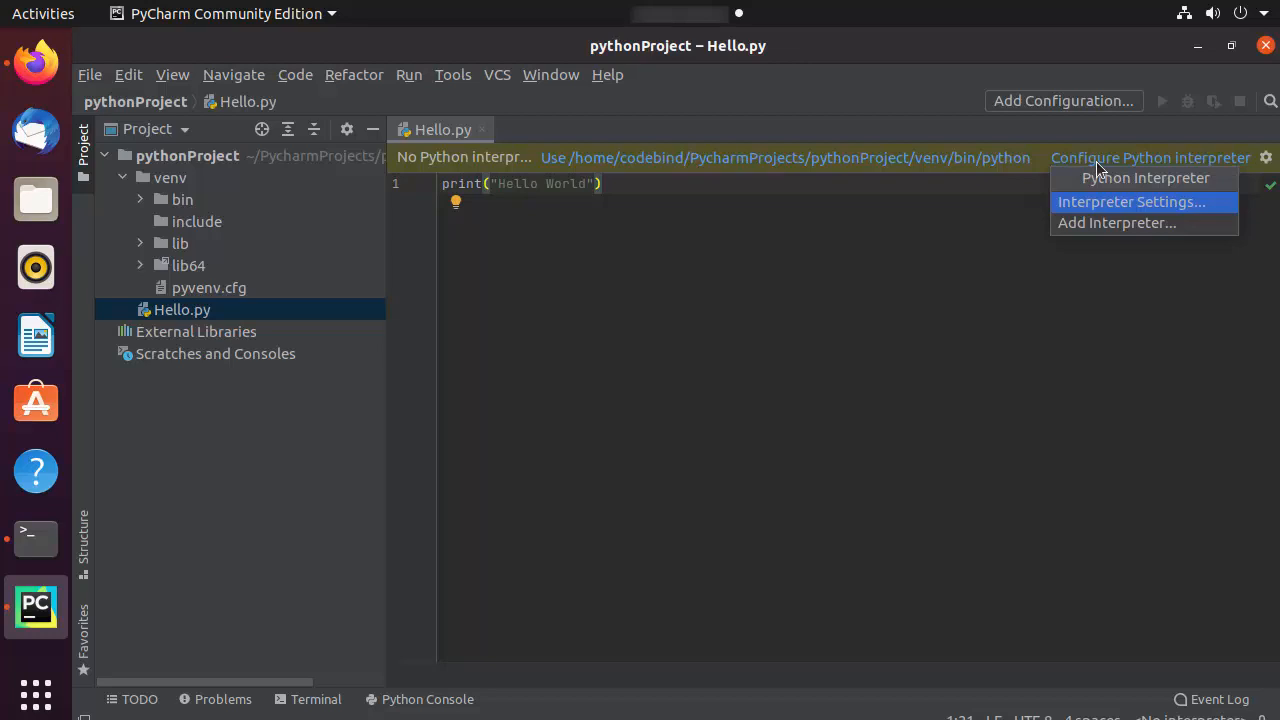
pyautogui.click(1108, 210)
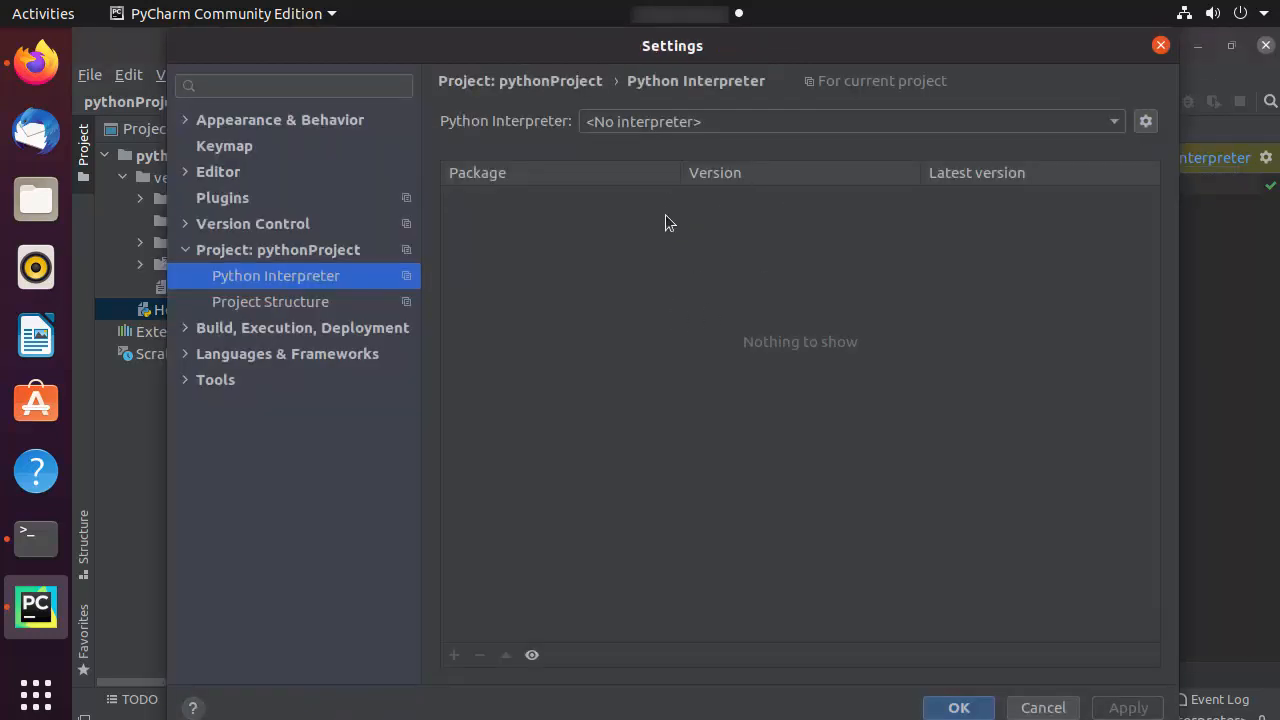
pyautogui.click(685, 123)
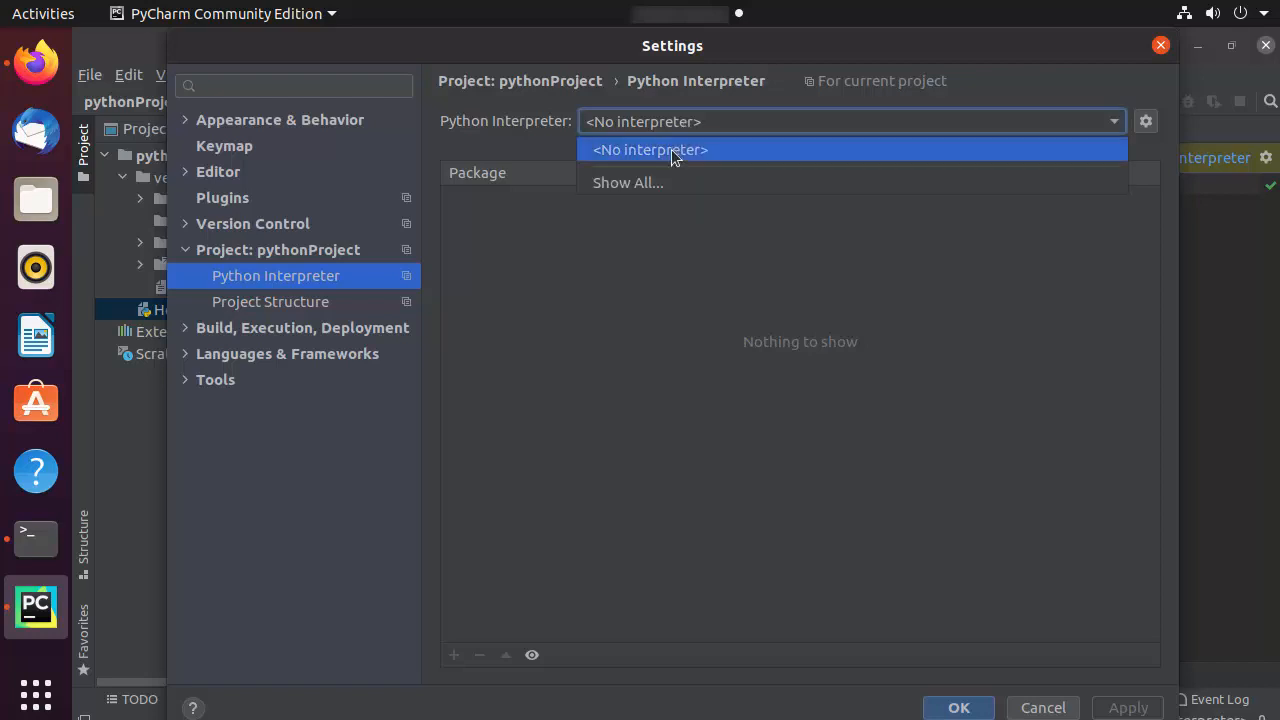
pyautogui.click(656, 183)
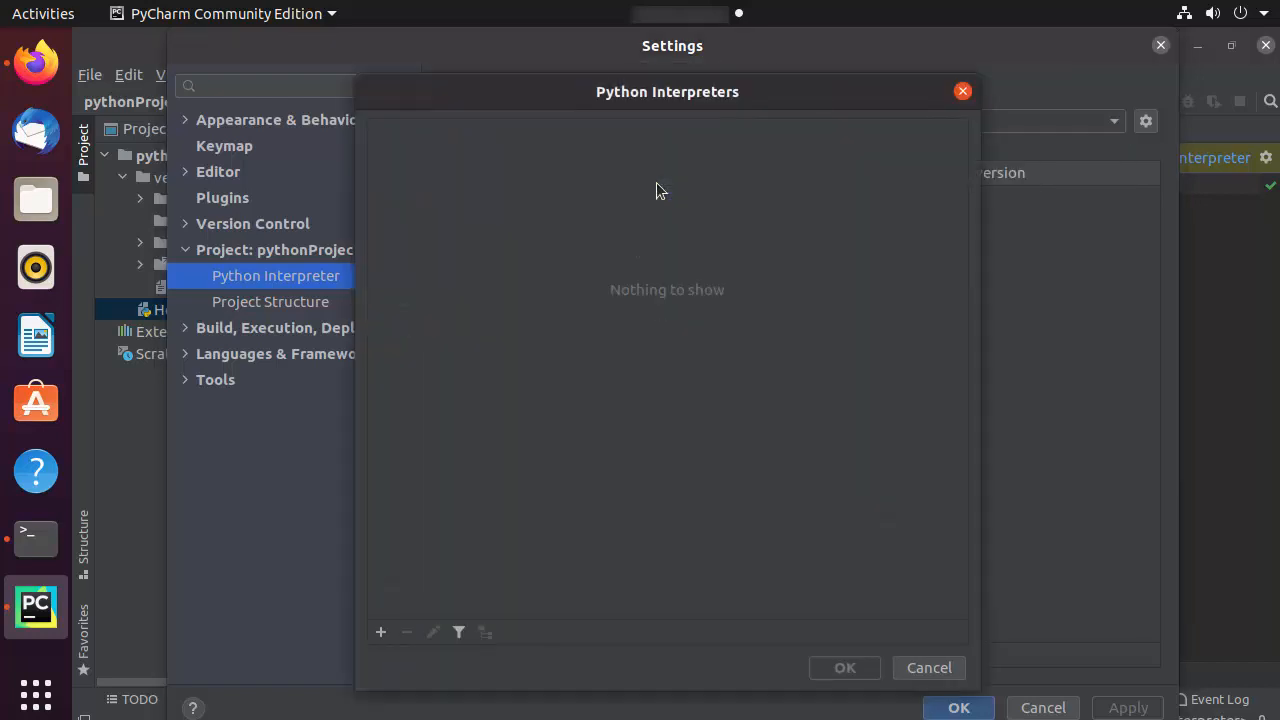
pyautogui.click(380, 631)
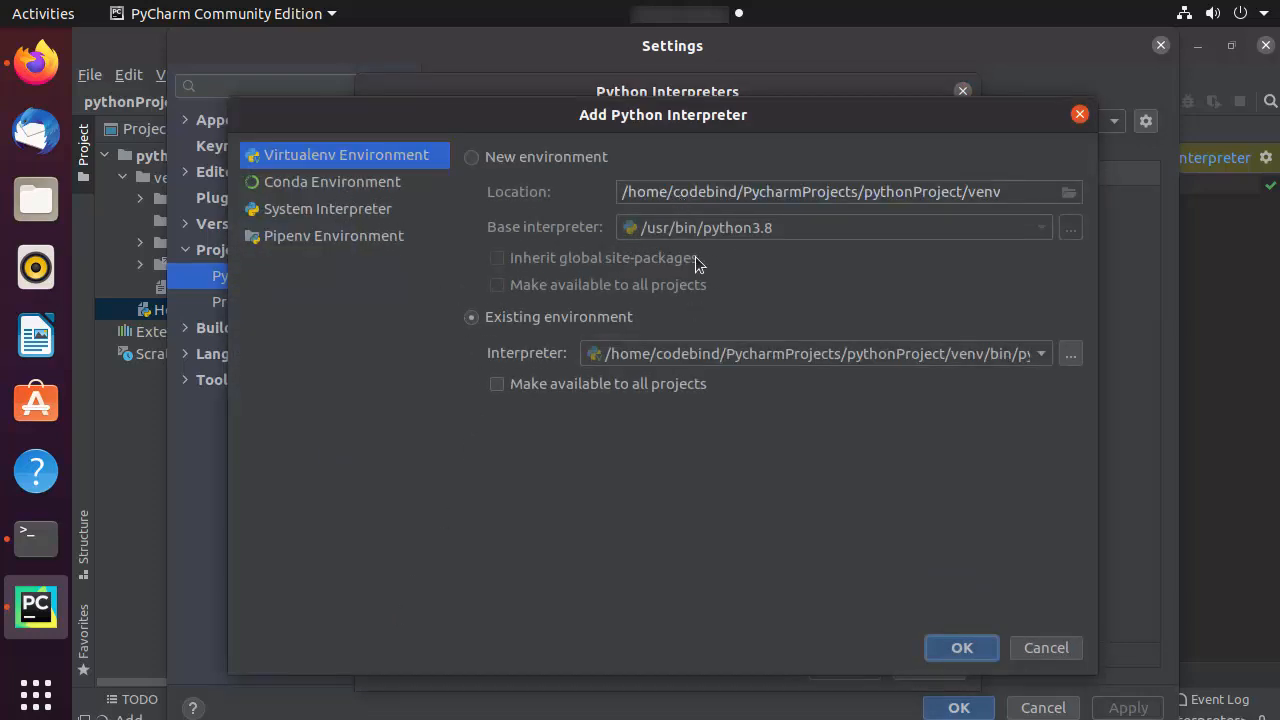
pyautogui.click(348, 213)
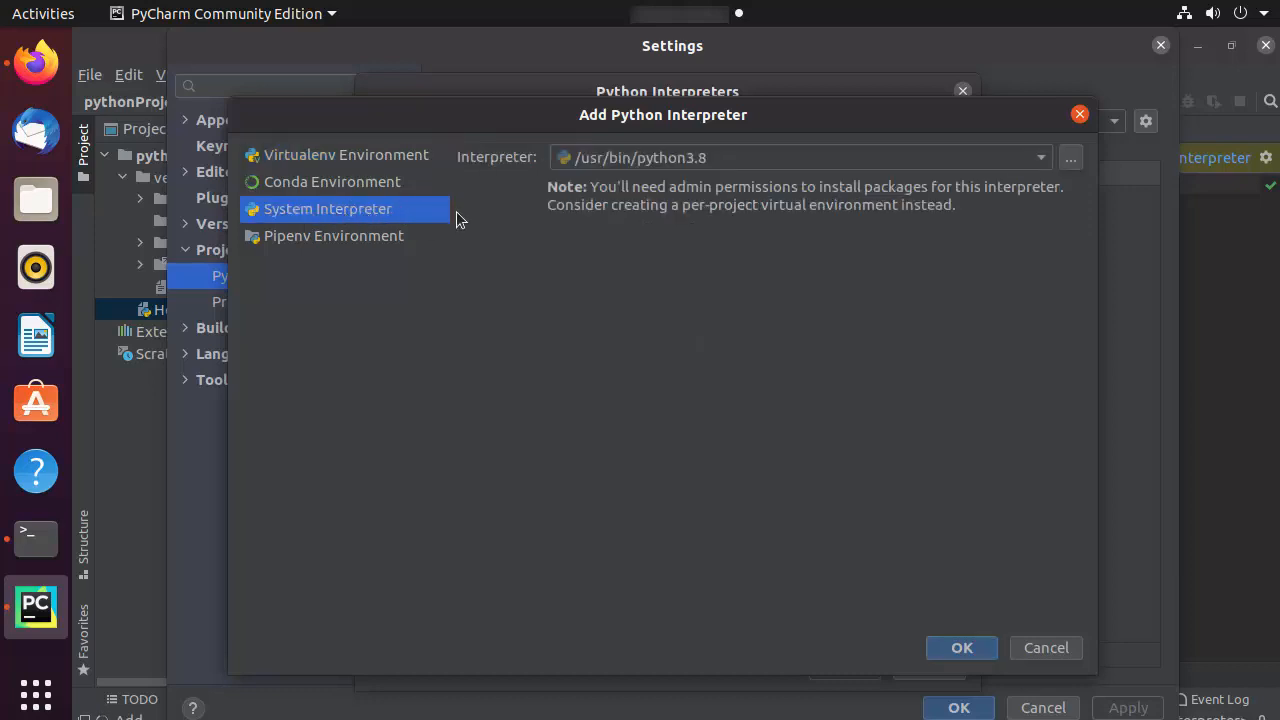
pyautogui.click(958, 648)
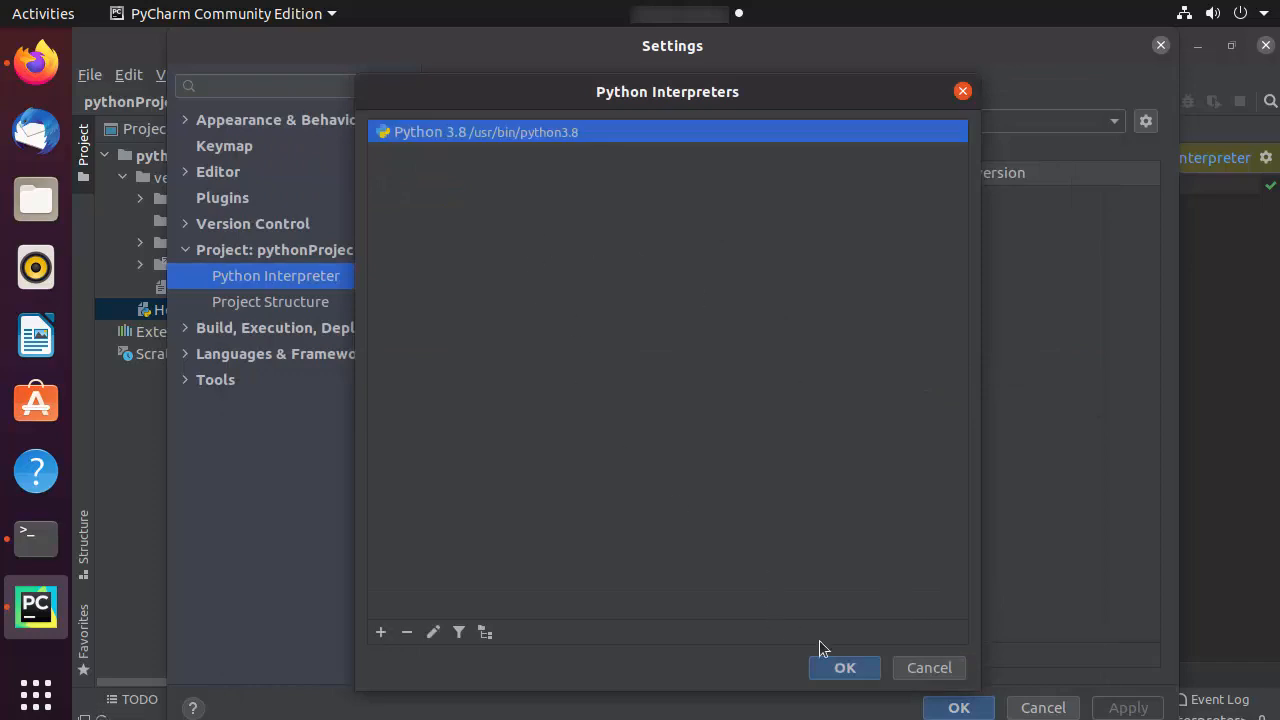
# Assign the Python 3.8 system interpreter to the project, apply the change and close the settings.
pyautogui.click(840, 670)
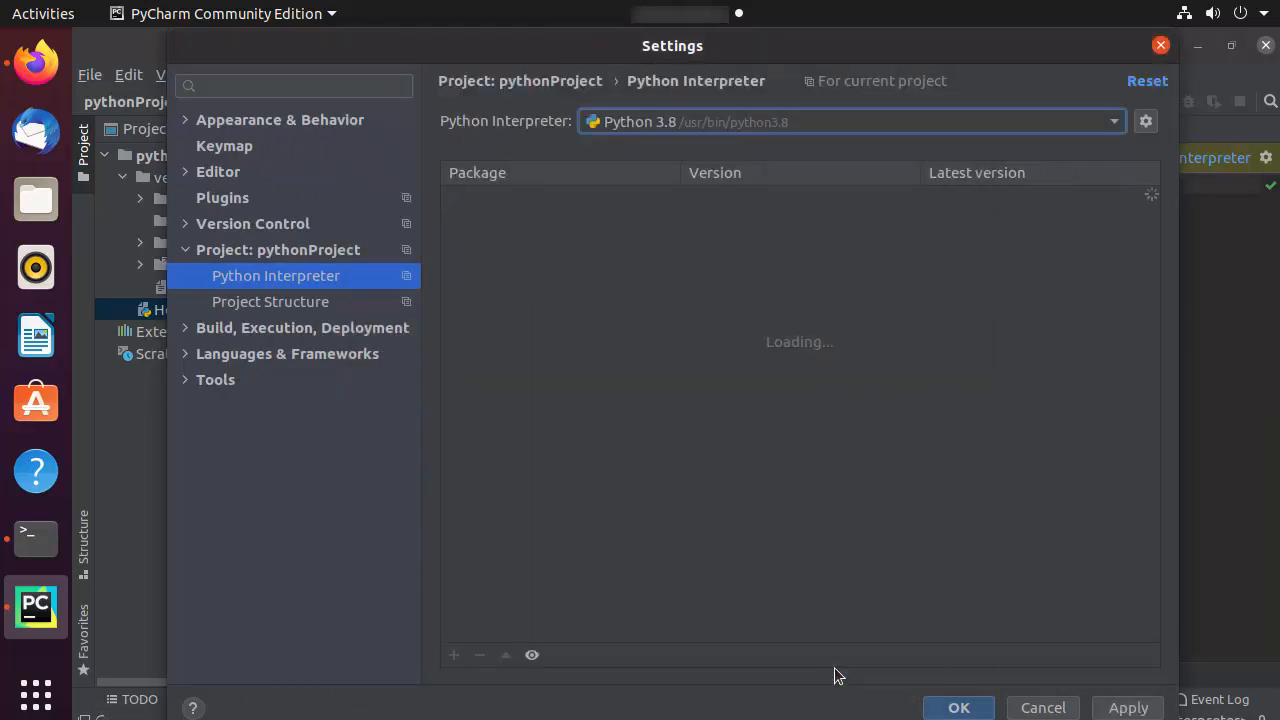
pyautogui.click(1112, 712)
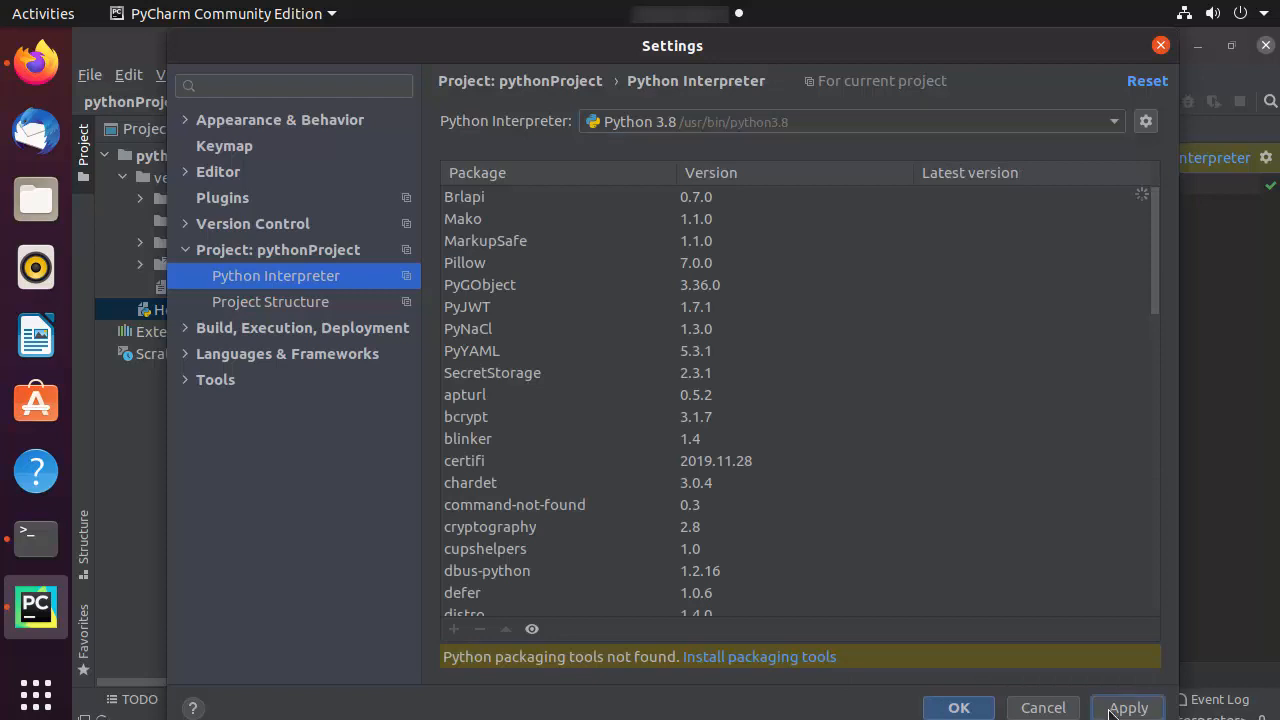
pyautogui.click(960, 708)
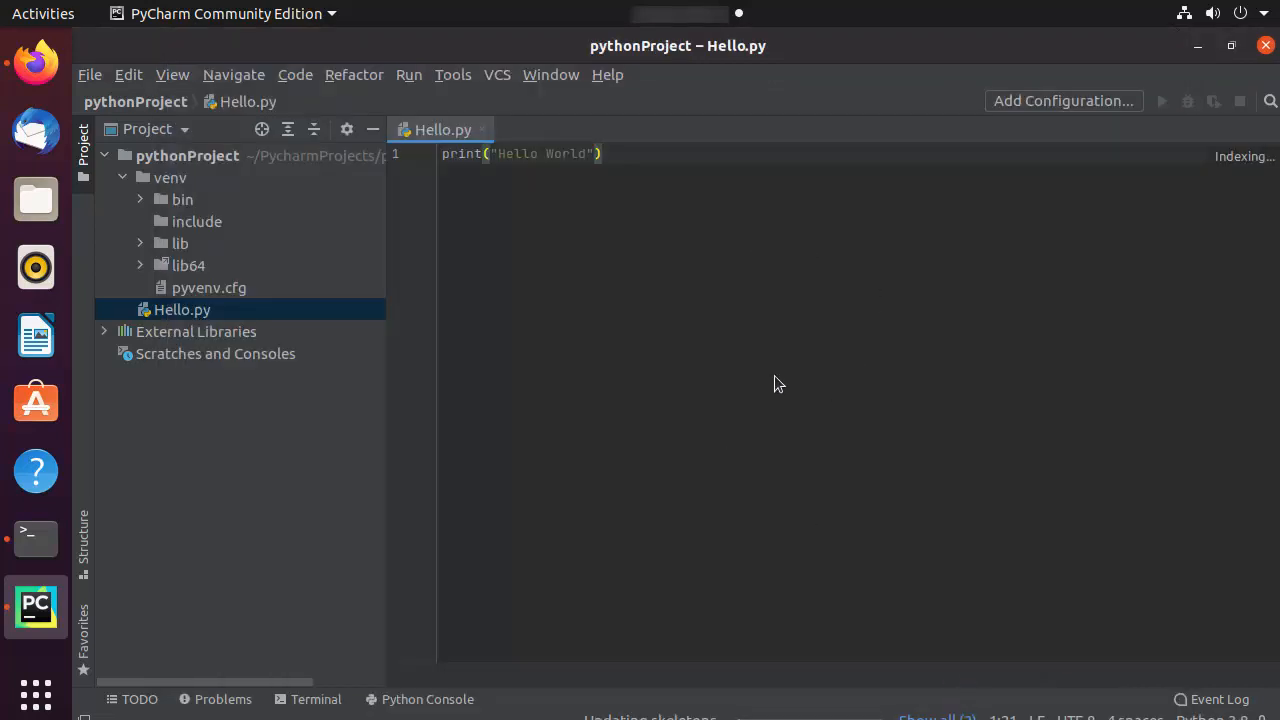
# Run Hello.py, append !!! after Hello World in the print string, and run the script again.
pyautogui.rightClick(697, 229)
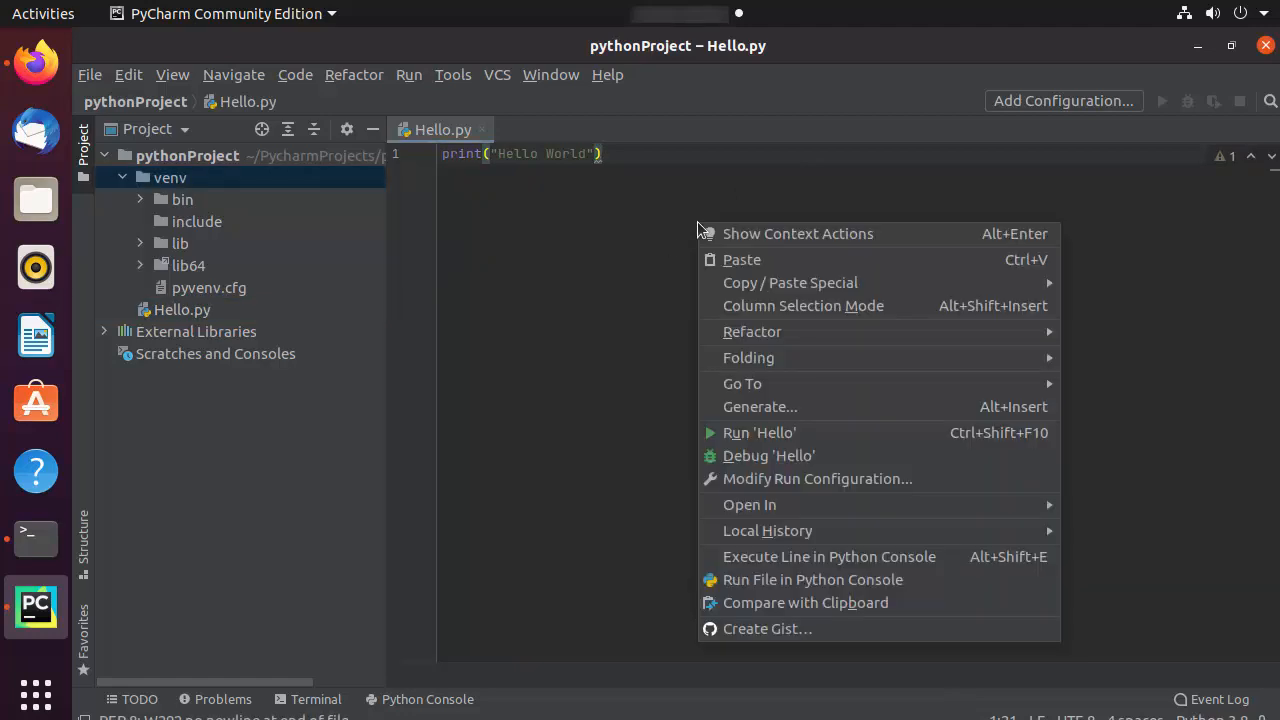
pyautogui.click(737, 440)
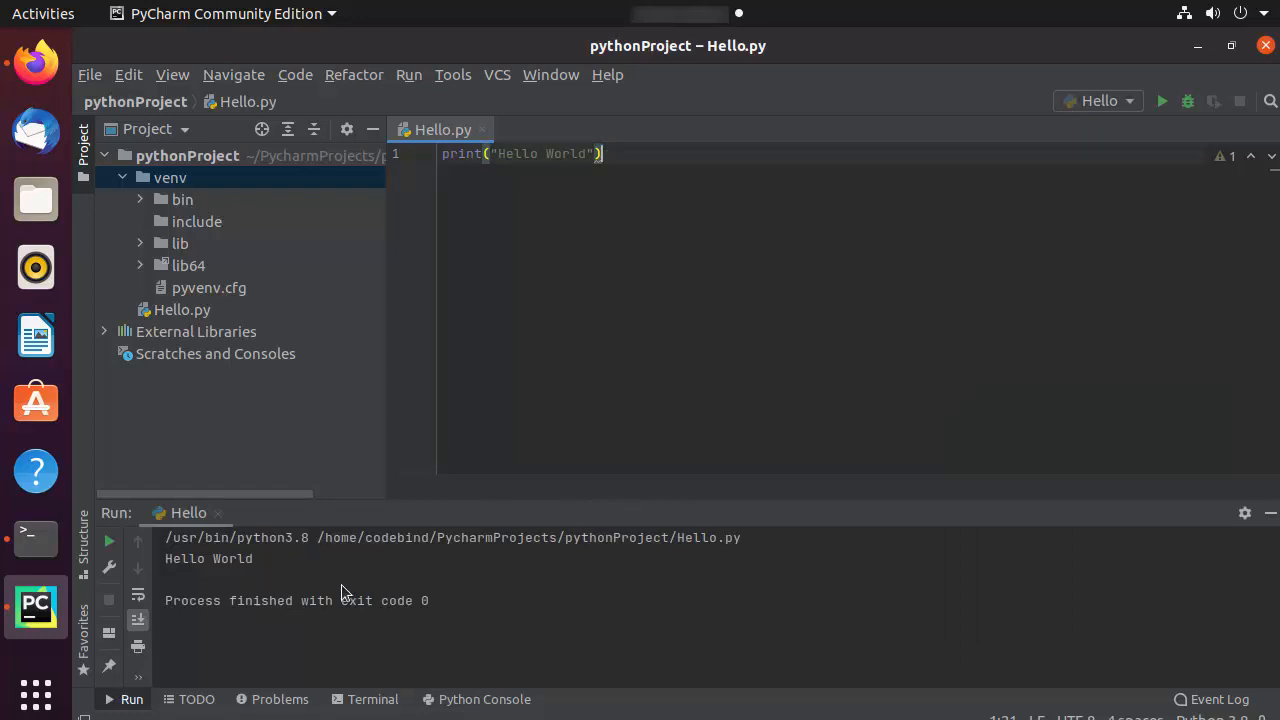
pyautogui.click(591, 157)
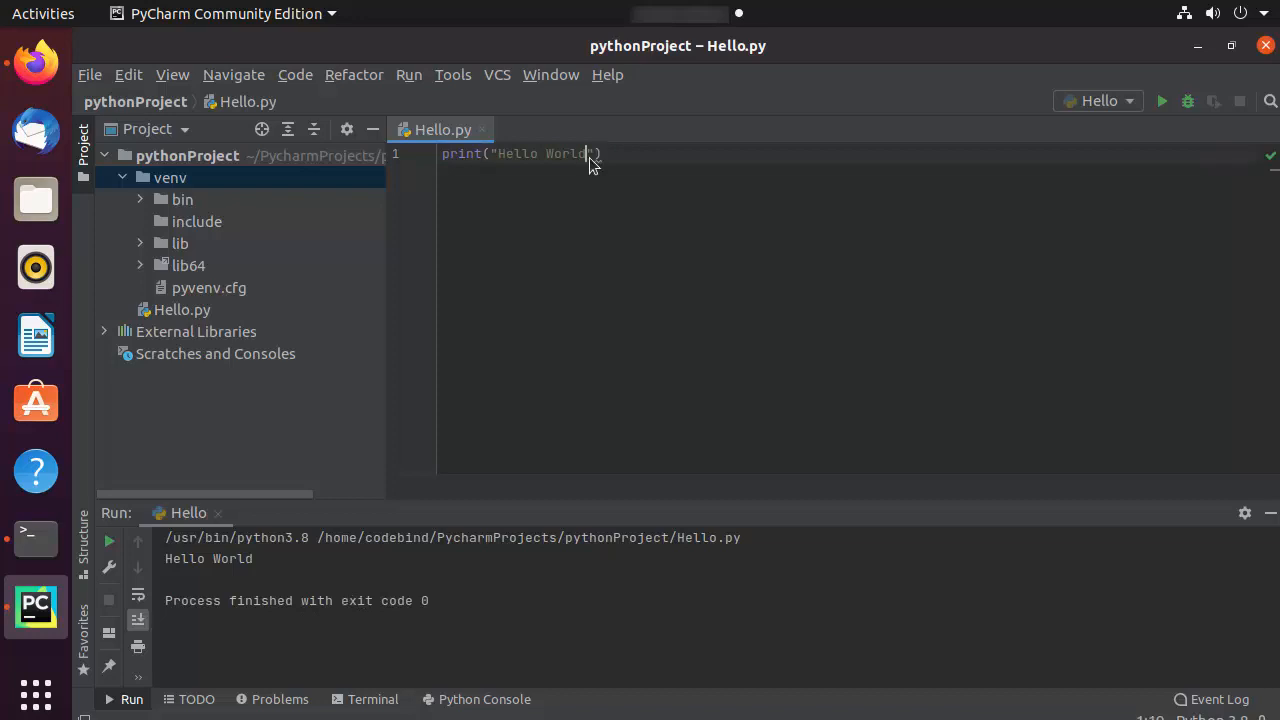
pyautogui.write('!!!')
pyautogui.click(109, 541)
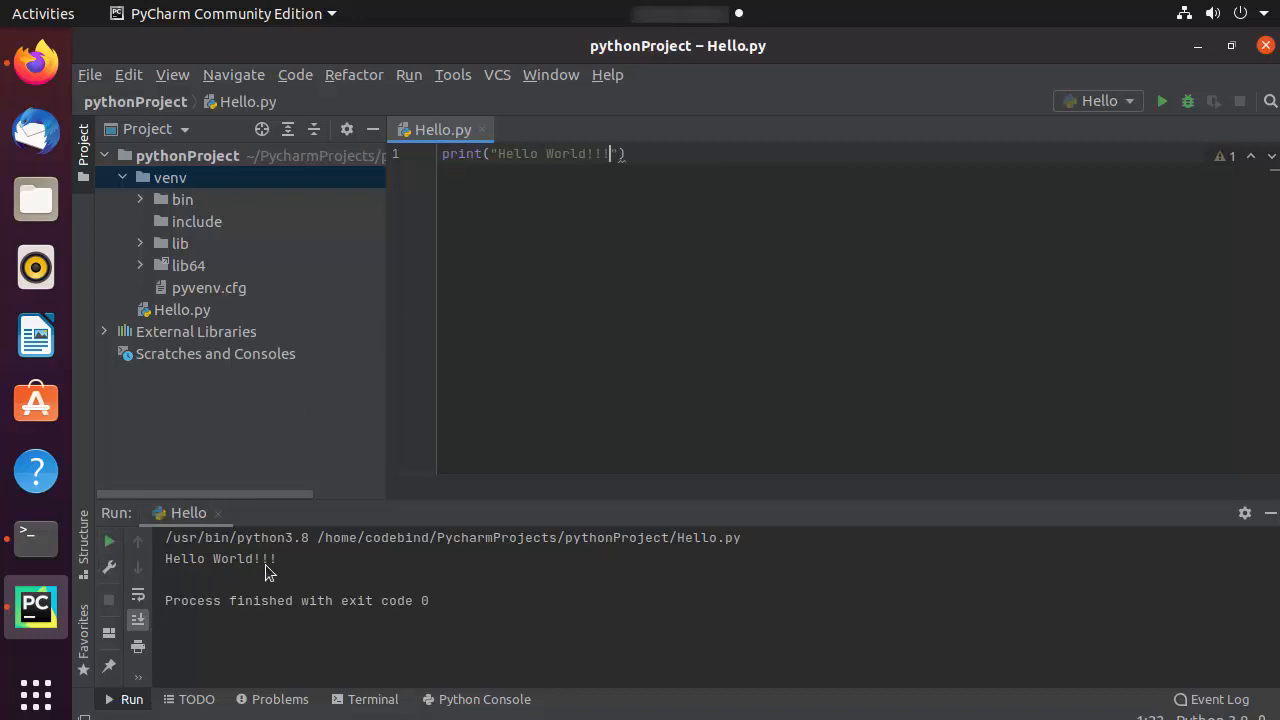
# Run the script in the built-in terminal with python3 Hello.py.
pyautogui.click(338, 621)
pyautogui.click(373, 700)
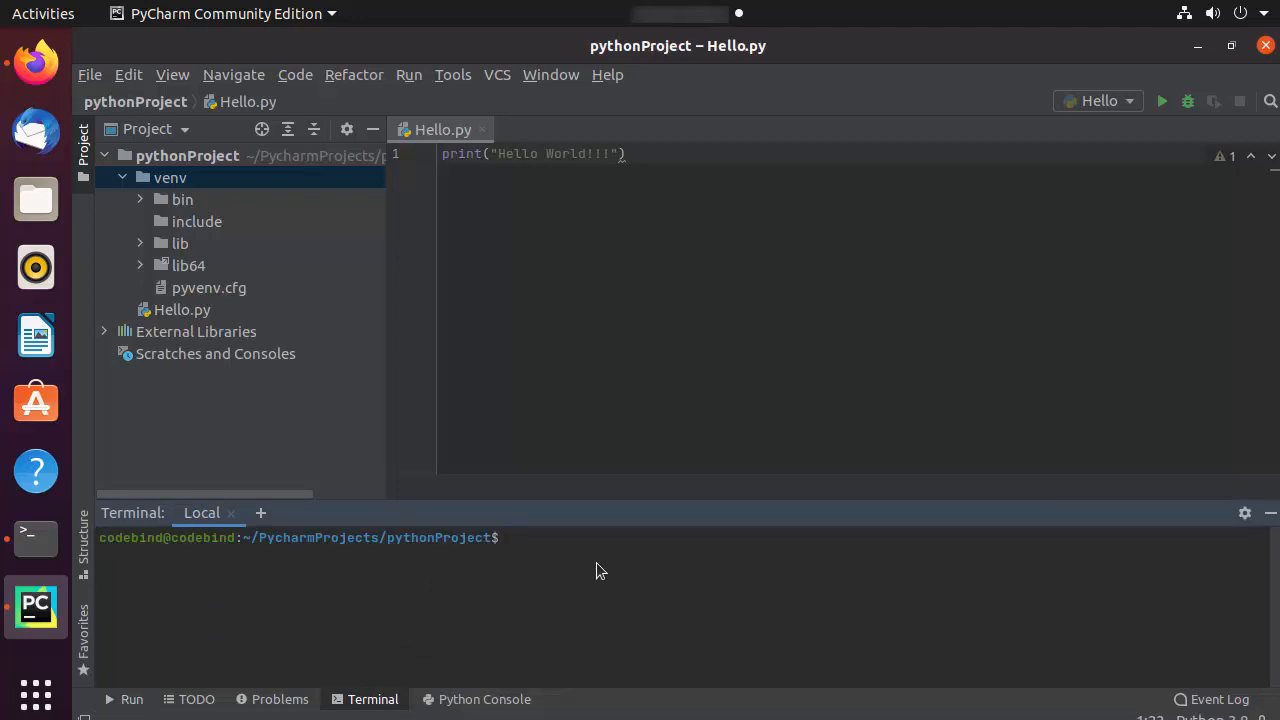
pyautogui.write('python3 Hello.py')
pyautogui.press('Return')
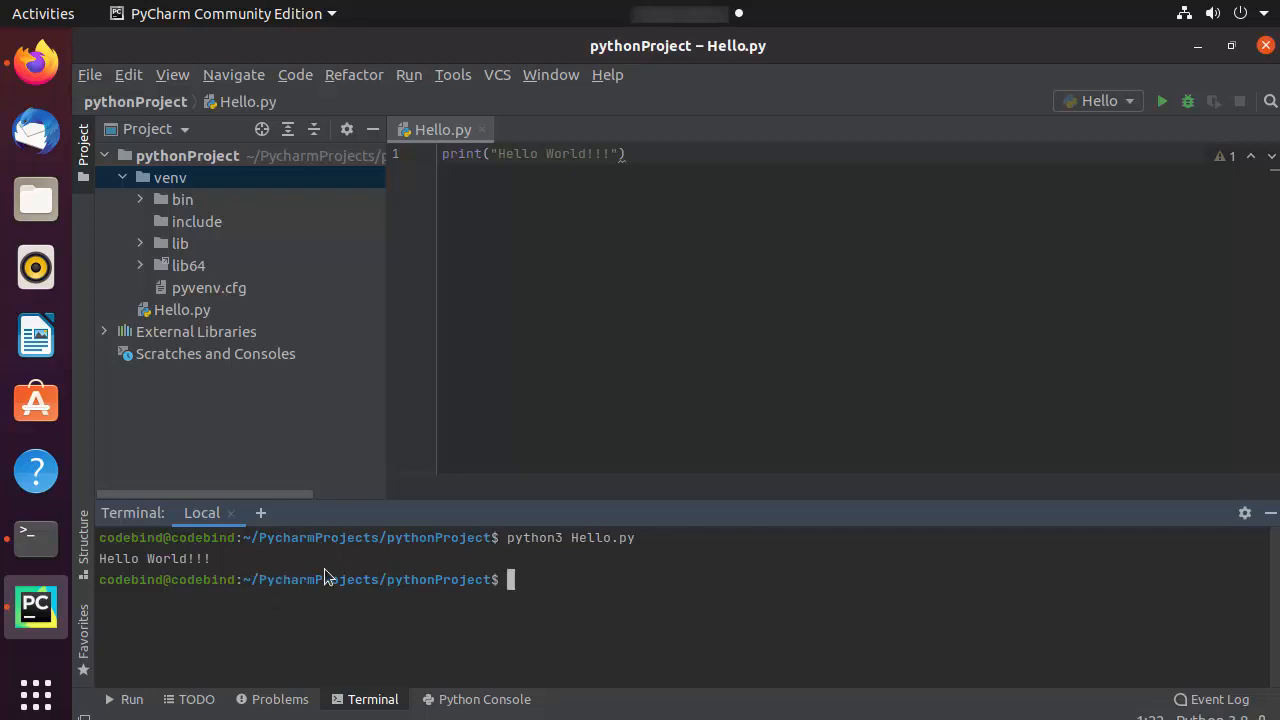
# Evaluate 2+2 in the Python Console, enlarging the console pane for it and shrinking it again.
pyautogui.click(468, 699)
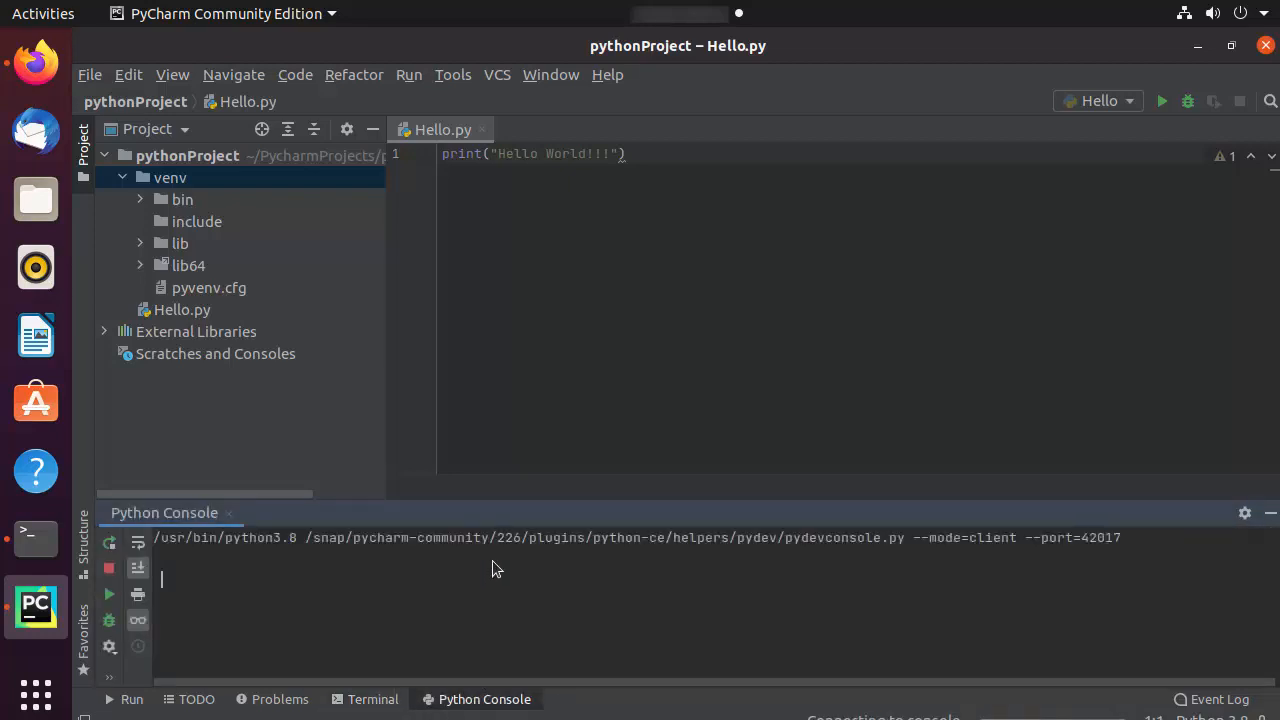
pyautogui.moveTo(545, 465); pyautogui.dragTo(572, 257)
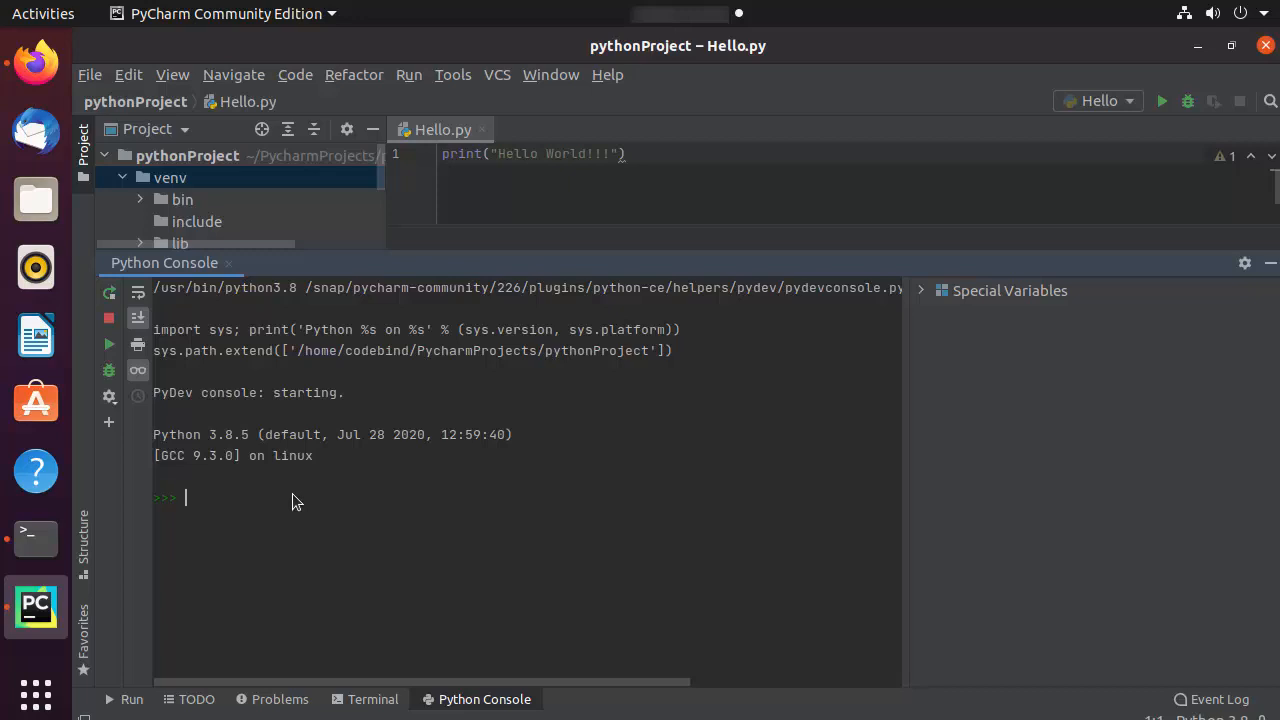
pyautogui.write('2+2')
pyautogui.press('Return')
pyautogui.moveTo(701, 248); pyautogui.dragTo(704, 427)
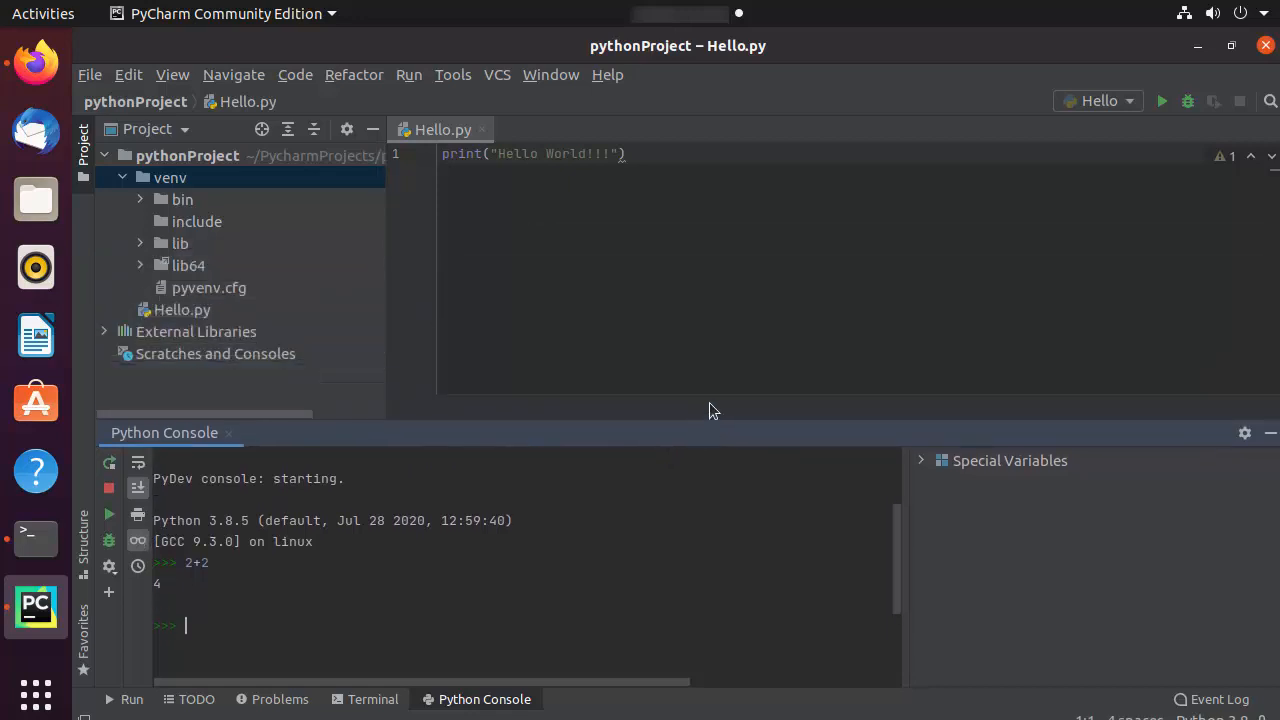